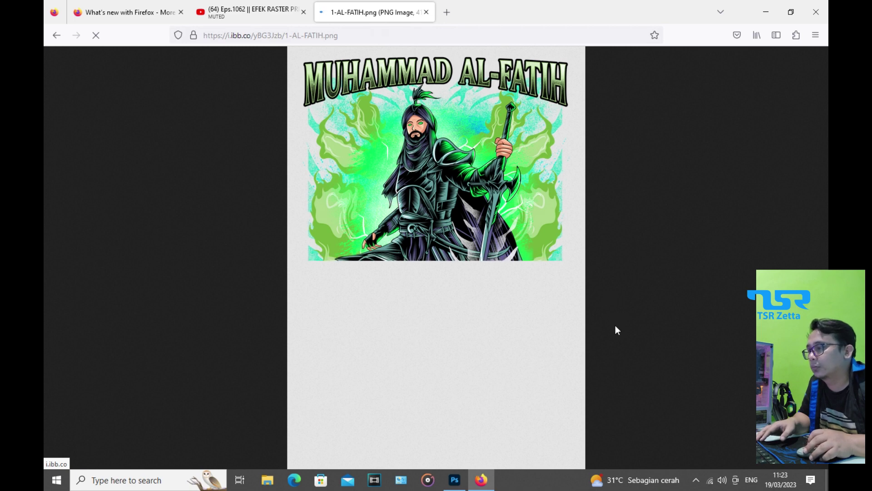
Examine the details of the warrior artwork at full size, including the background raster texture, face and sword hand
right_click(495, 166)
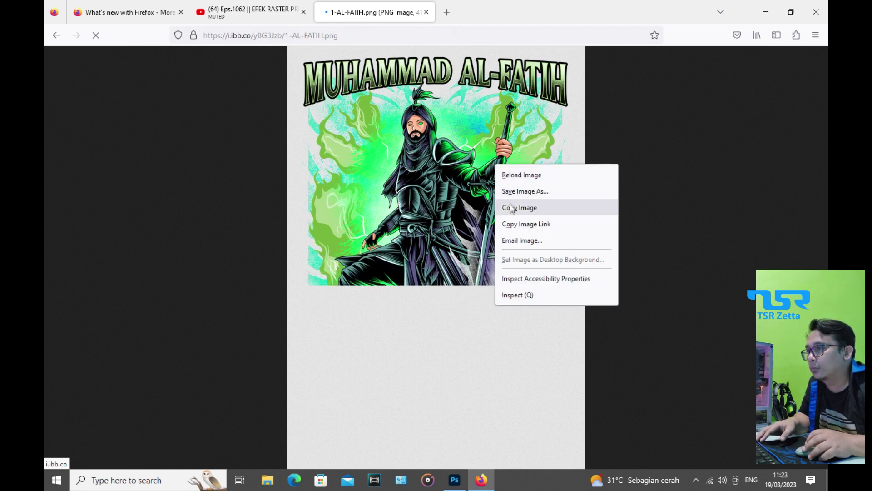
click(684, 210)
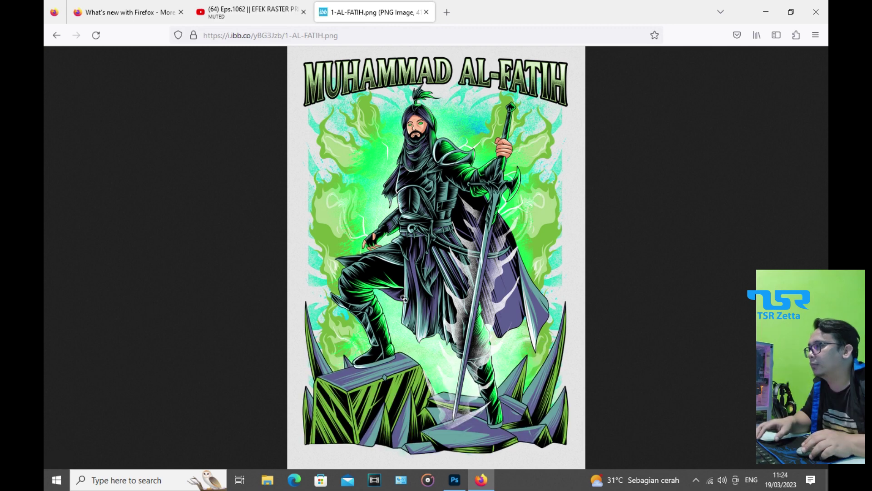
right_click(441, 152)
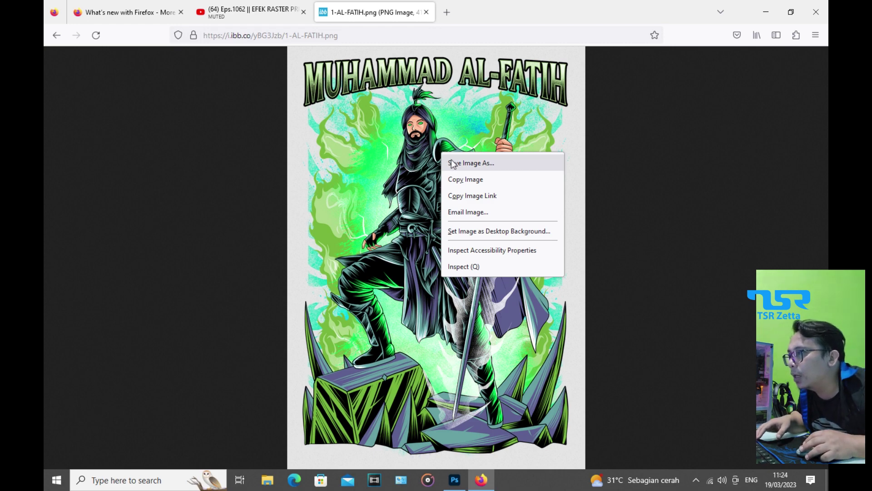
click(354, 220)
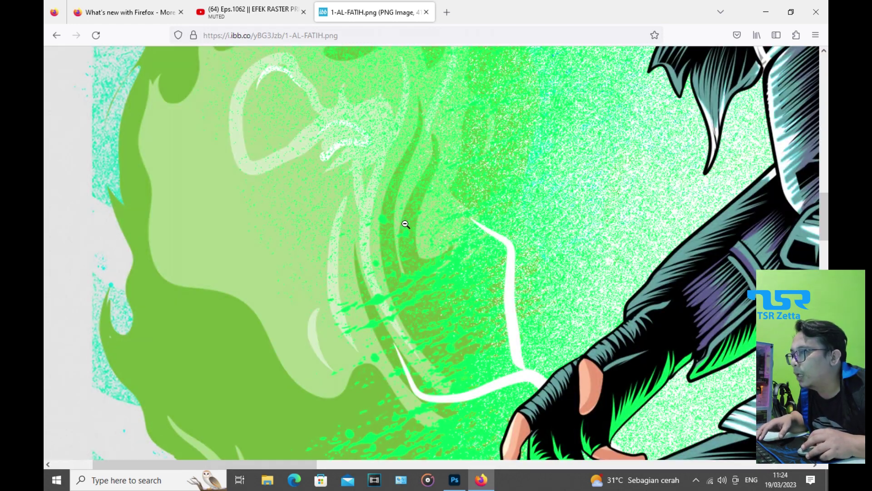
click(431, 154)
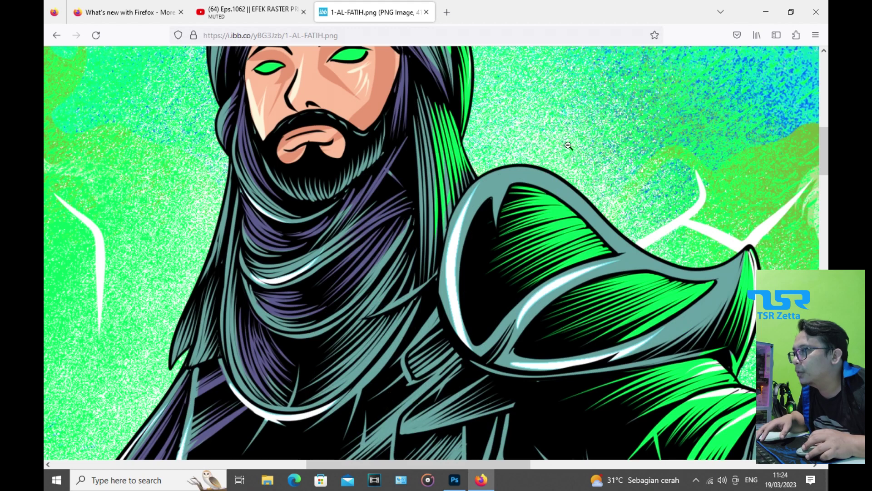
click(565, 146)
click(566, 146)
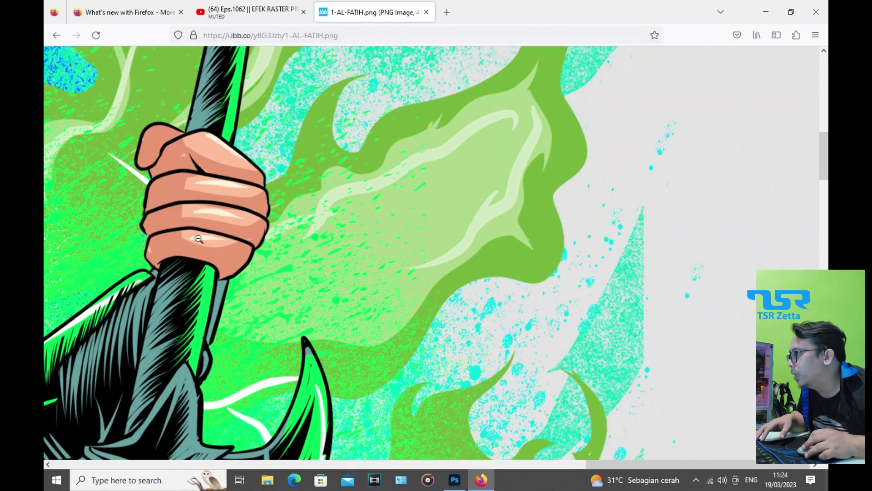
click(345, 188)
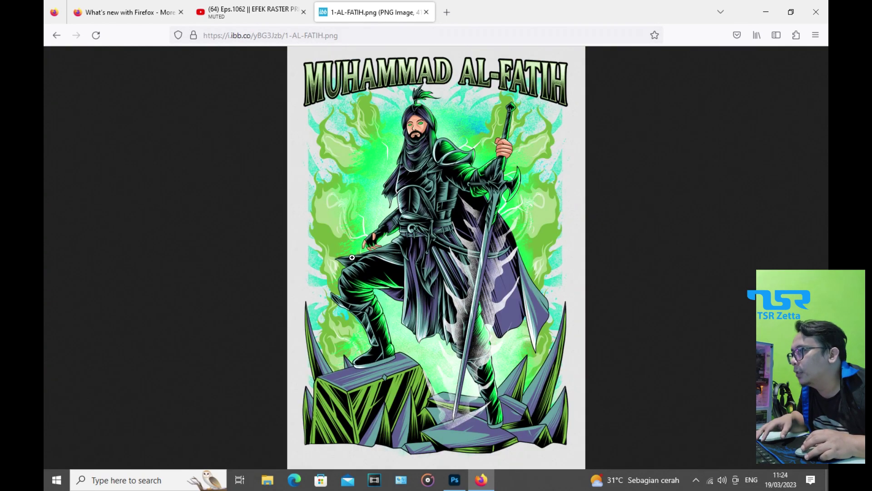
Save the warrior artwork from the web page as PNG image 1-AL-FATIH in the Downloads folder
right_click(433, 141)
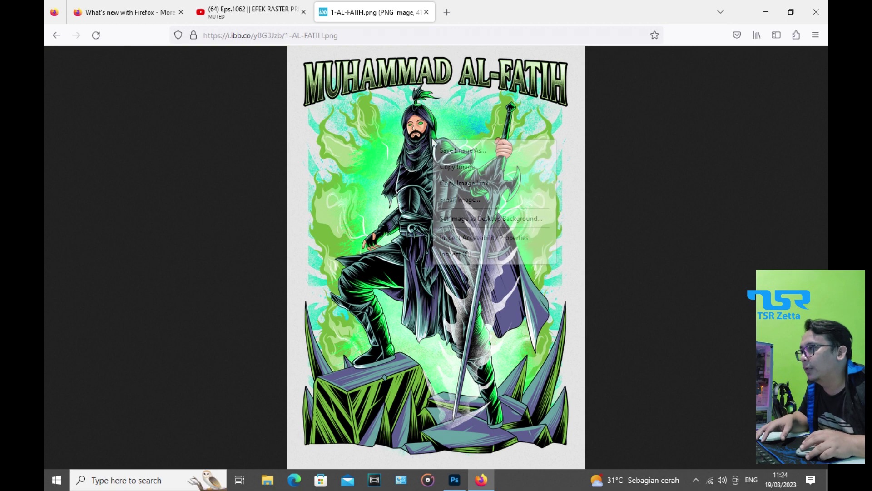
right_click(346, 136)
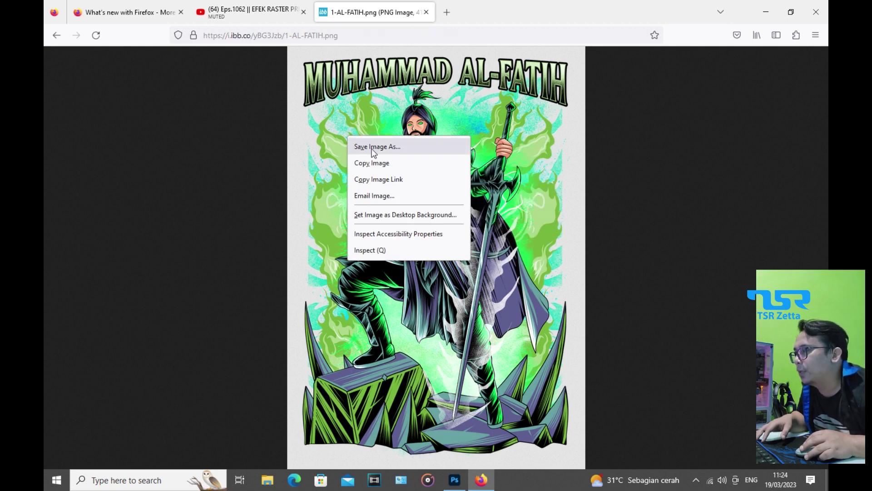
click(372, 148)
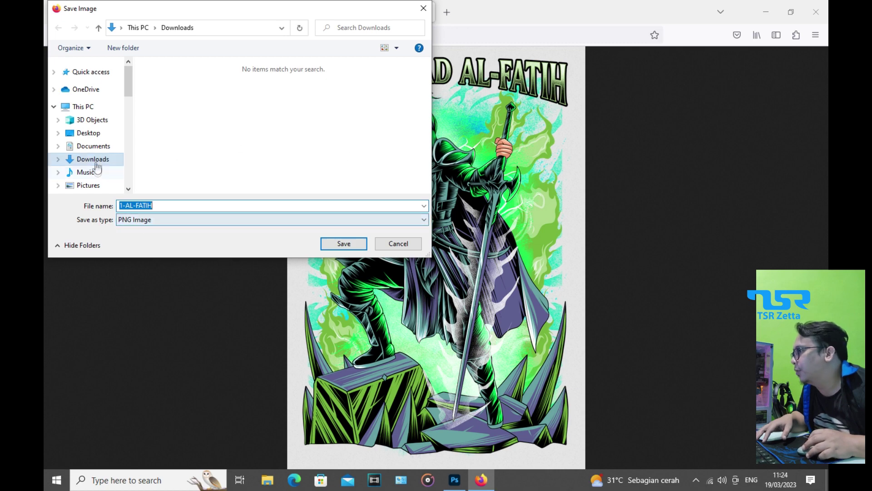
click(343, 245)
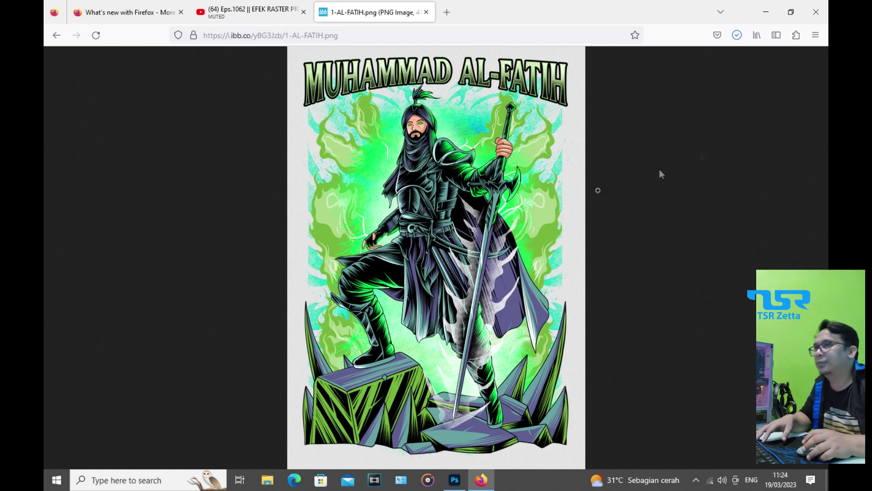
View the downloaded 1-AL-FATIH.png in the image viewer, and close the viewer
click(736, 35)
click(552, 66)
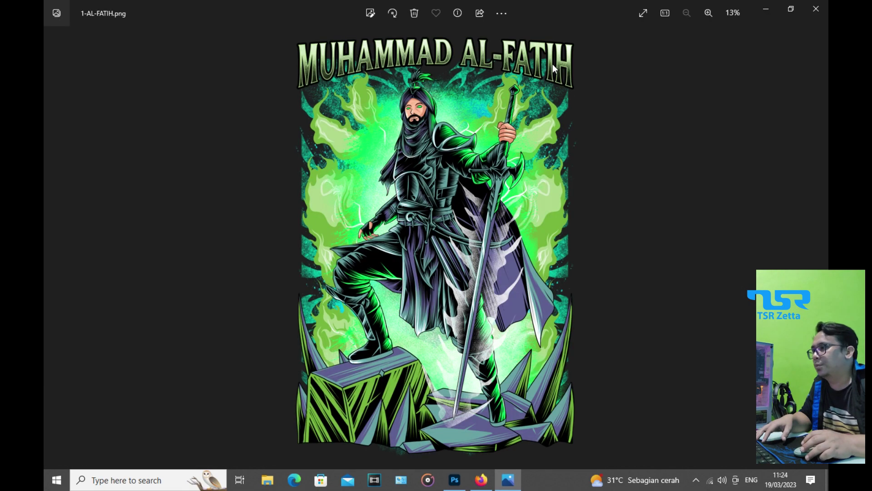
click(816, 8)
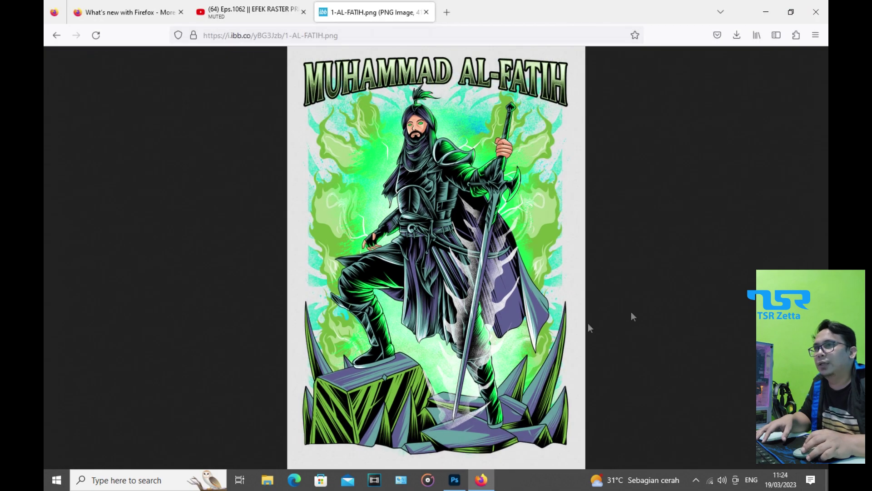
Switch to File Explorer and locate the 1-AL-FATIH image in the Downloads folder
click(271, 485)
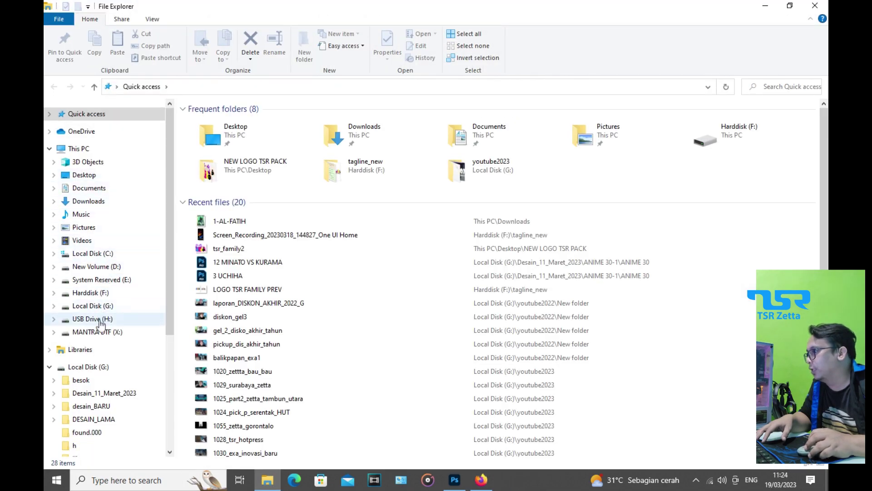
click(104, 202)
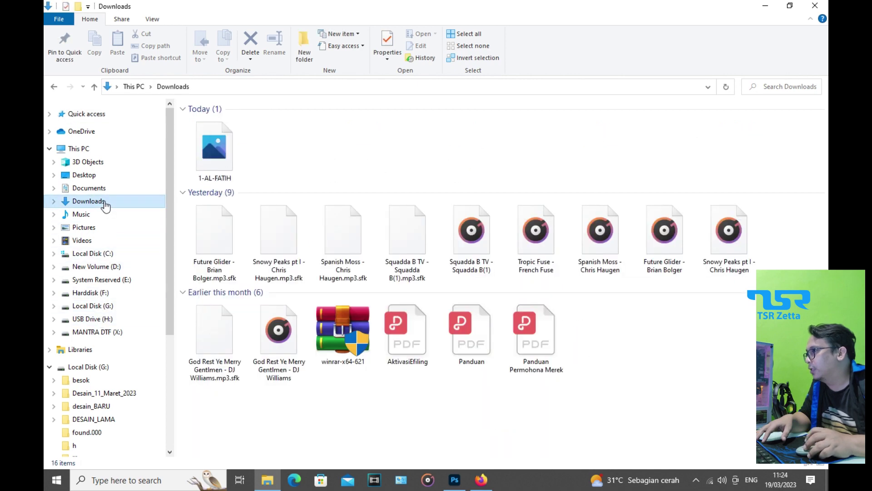
click(214, 157)
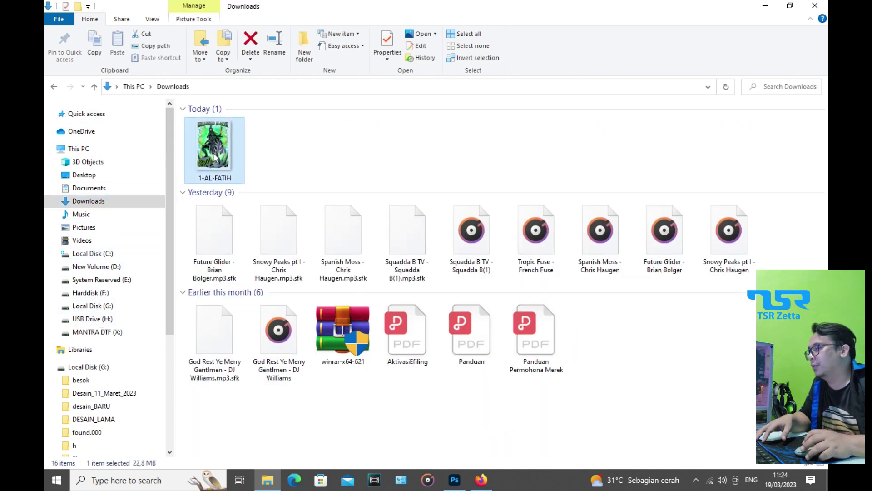
Switch to Photoshop and open the 1-AL-FATIH image from the Downloads folder
click(455, 481)
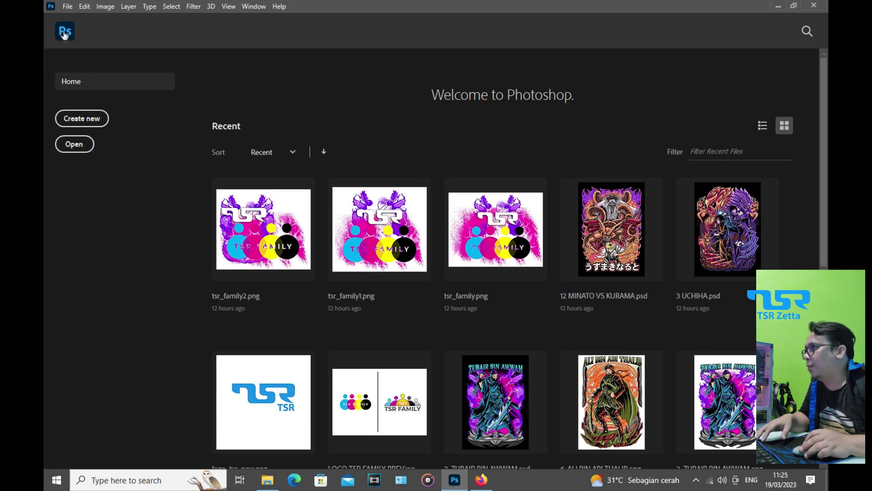
click(88, 146)
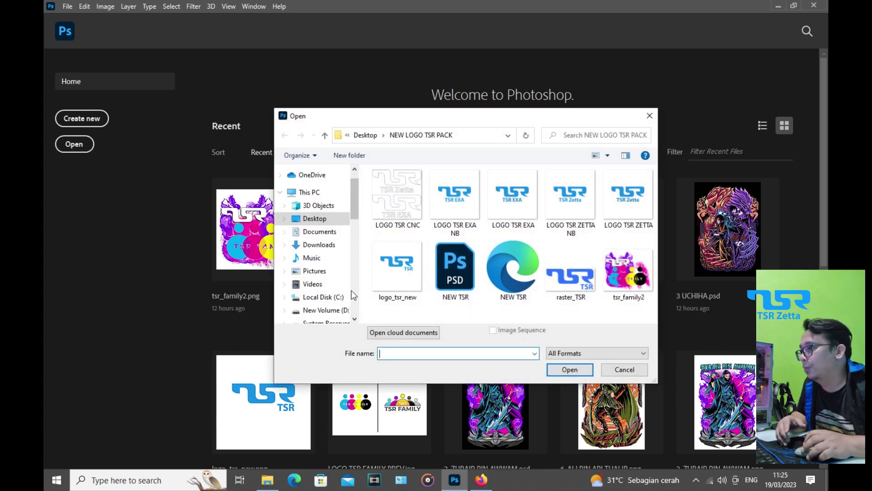
scroll(352, 293, down, 1)
click(329, 228)
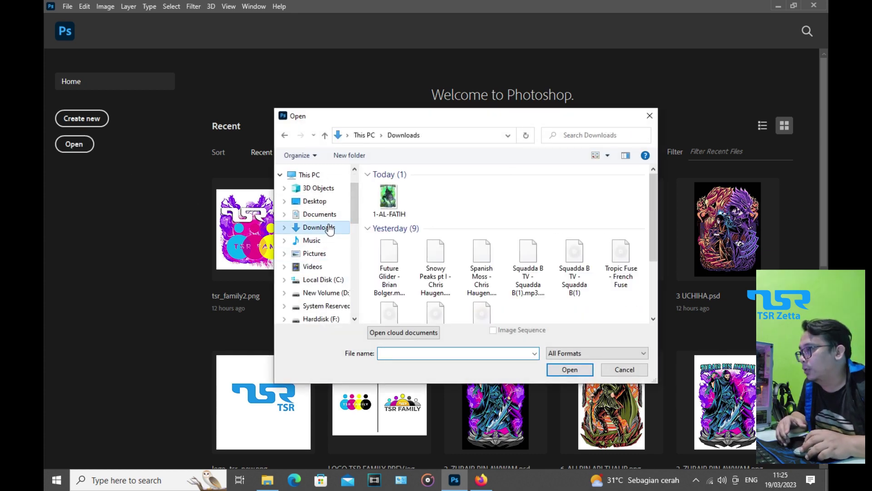
click(388, 197)
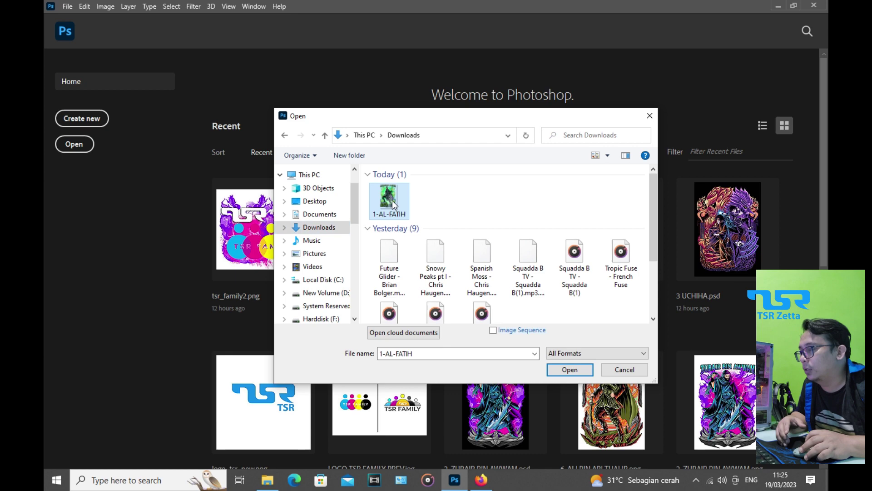
click(571, 370)
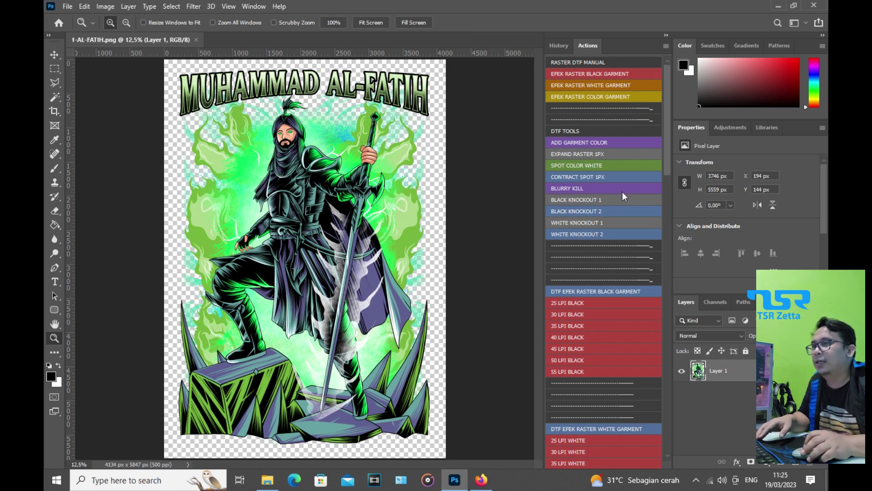
Rename the artwork layer as Layer 0 and keep it selected
click(55, 55)
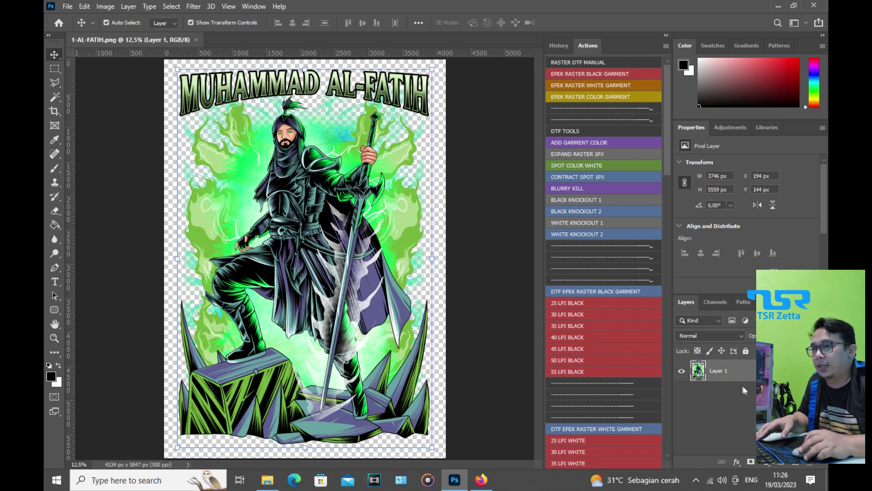
double_click(722, 370)
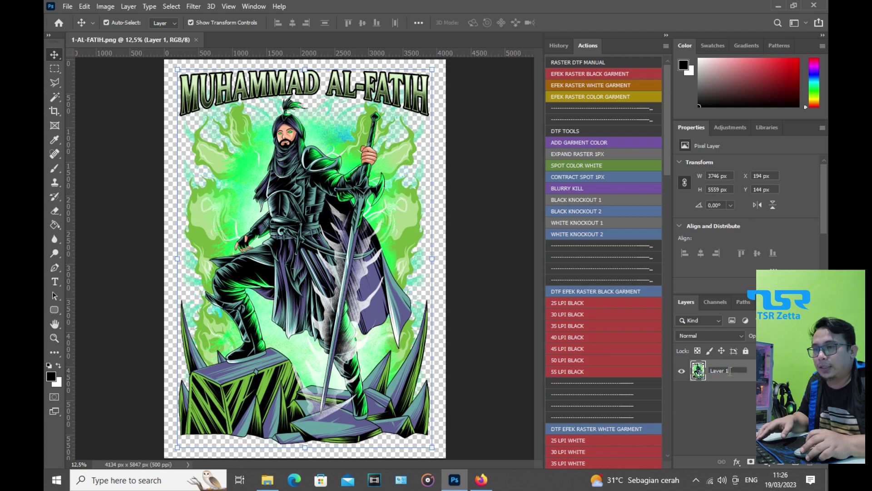
key(BackSpace)
text(0)
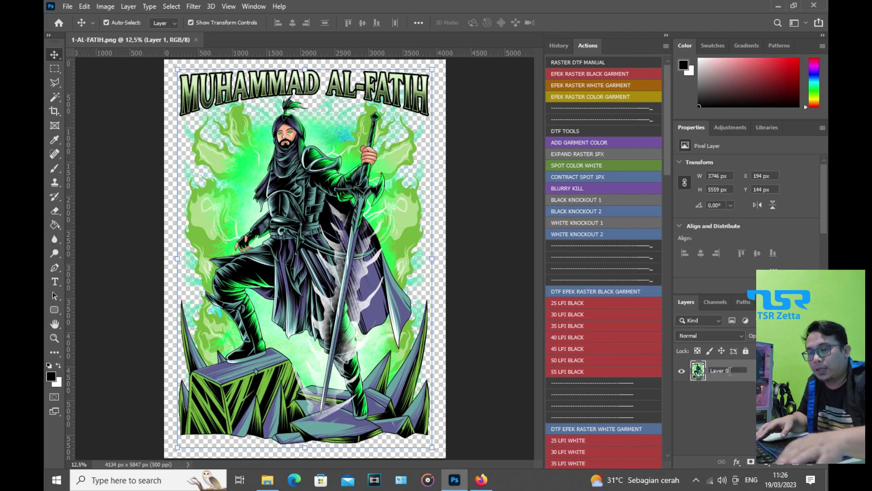
click(732, 412)
click(725, 371)
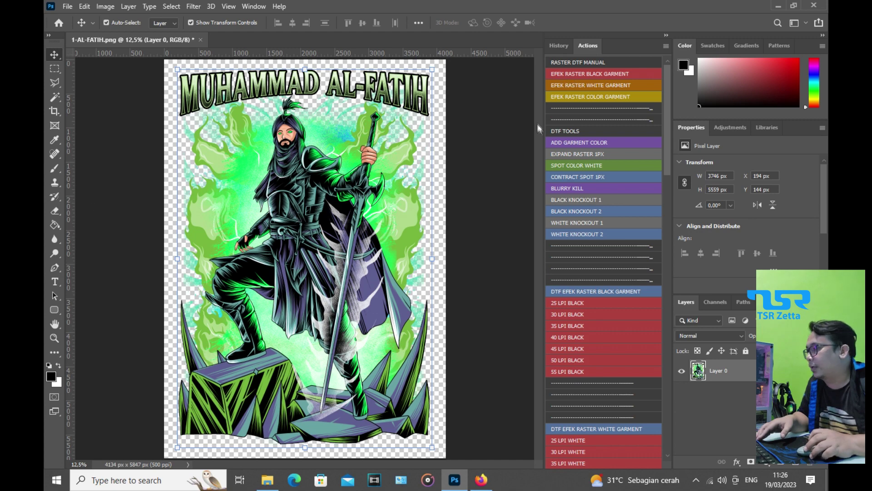
Run the EFEK RASTER BLACK GARMENT action and resize the image to 28 cm wide using Preserve Details 2.0 with 100% noise reduction
click(573, 72)
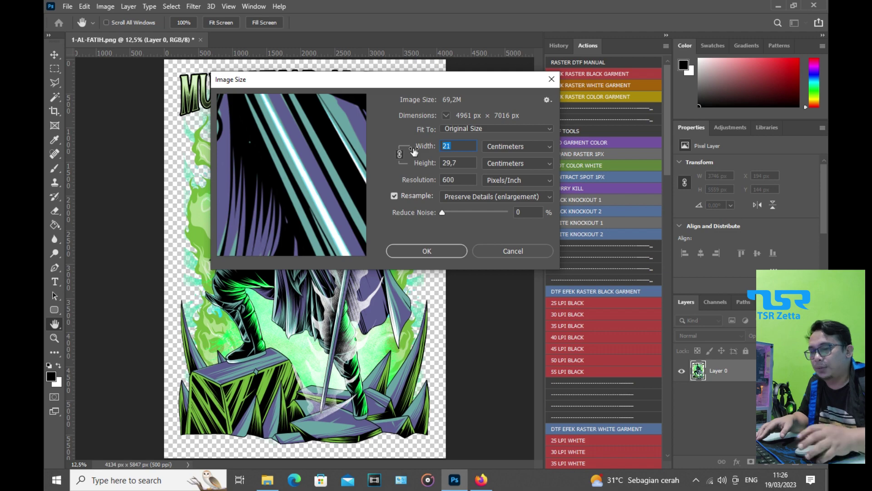
text(28)
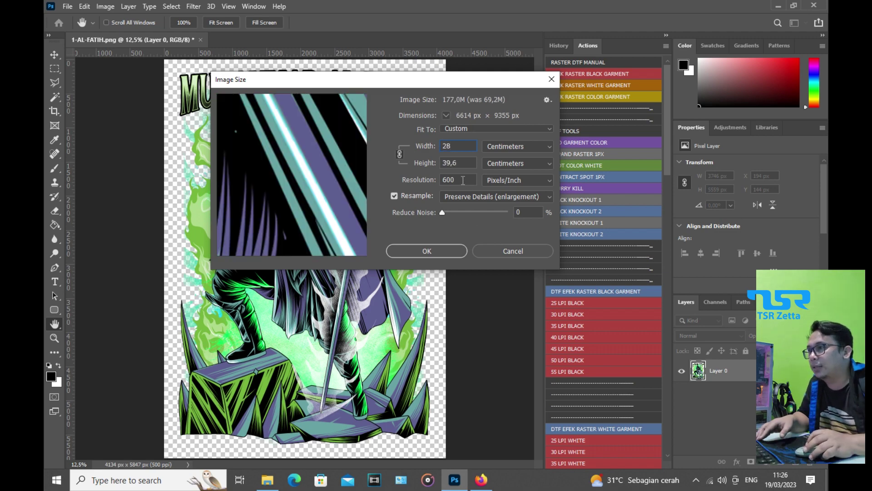
click(468, 196)
click(465, 229)
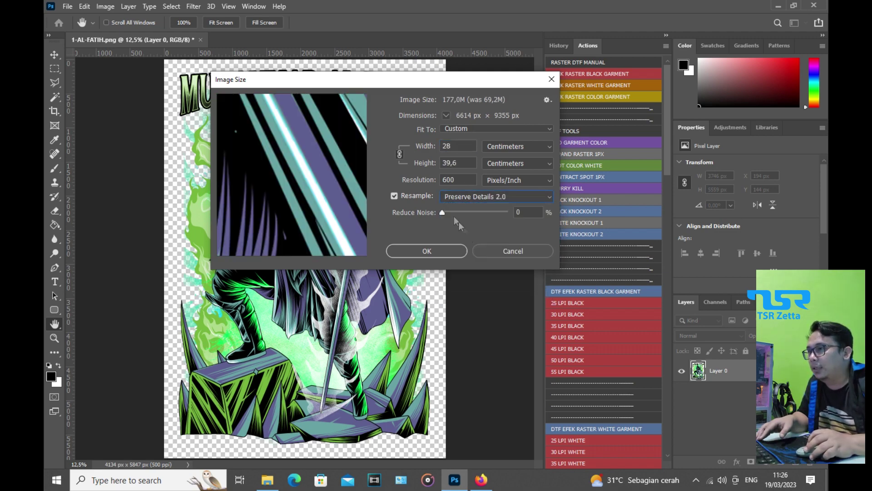
drag(440, 212, 480, 216)
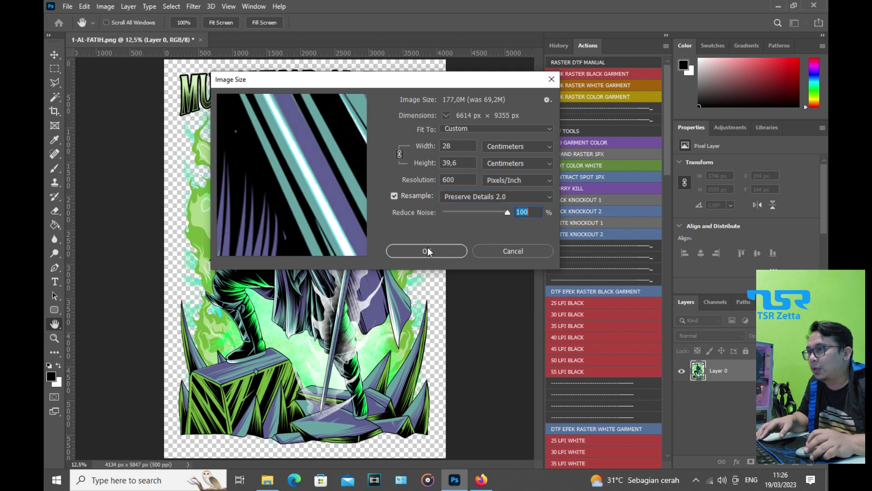
click(427, 251)
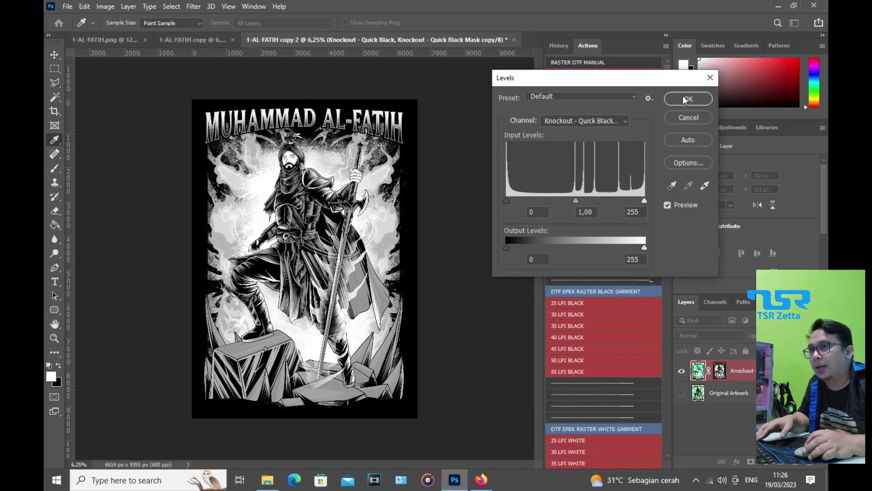
Accept the default Levels for the black knockout mask and flatten the visible layers, discarding the hidden ones
click(683, 97)
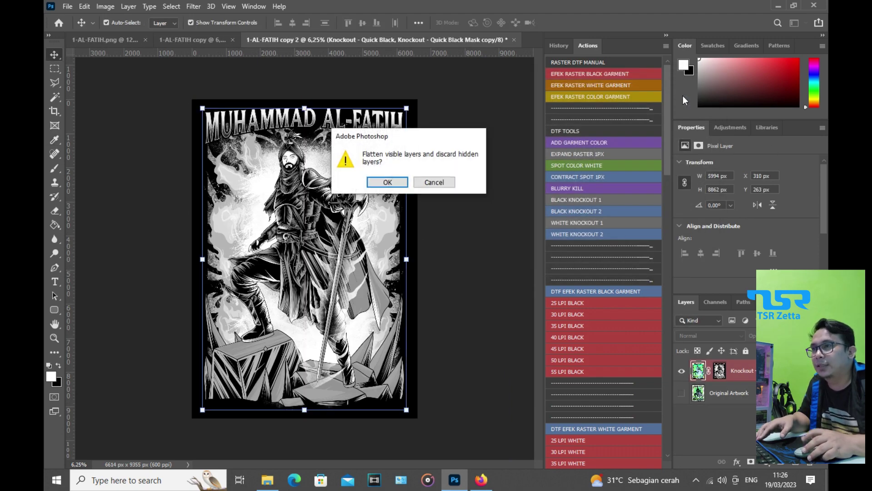
click(394, 182)
click(395, 183)
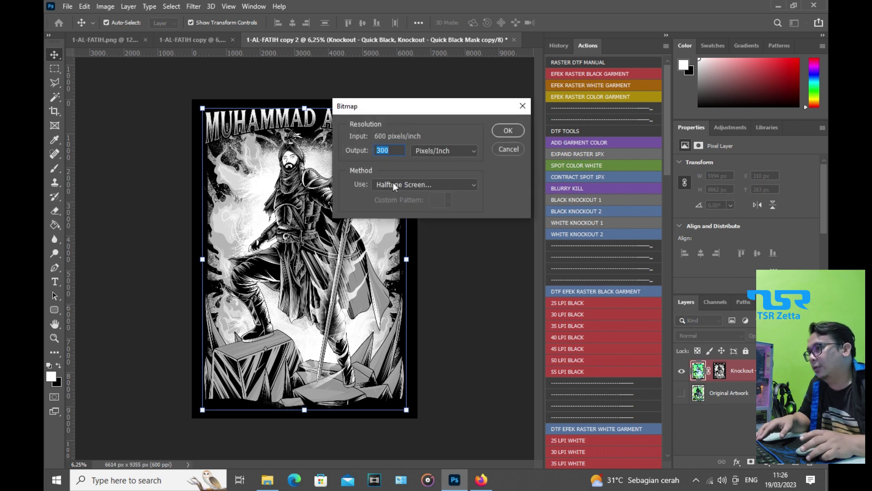
Convert to bitmap at 600 pixels/inch output with a halftone screen of 35 lines/inch, 22,5 degrees and Round shape
text(600)
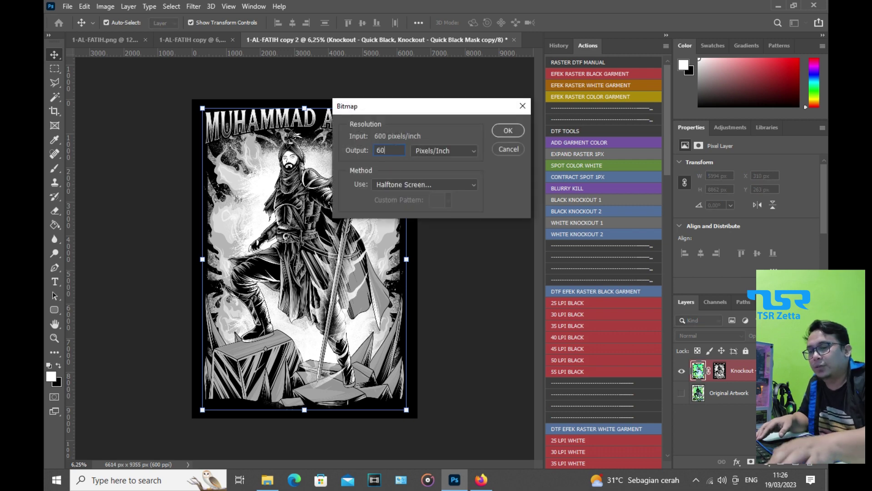
click(508, 129)
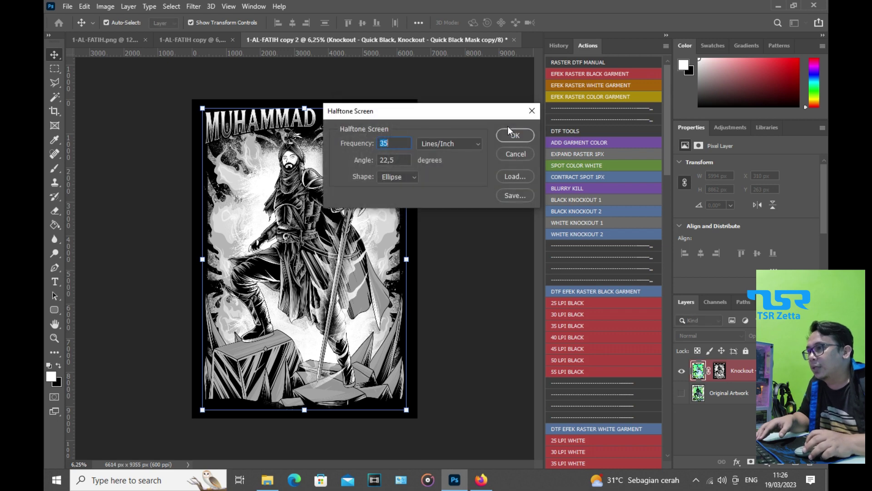
click(399, 177)
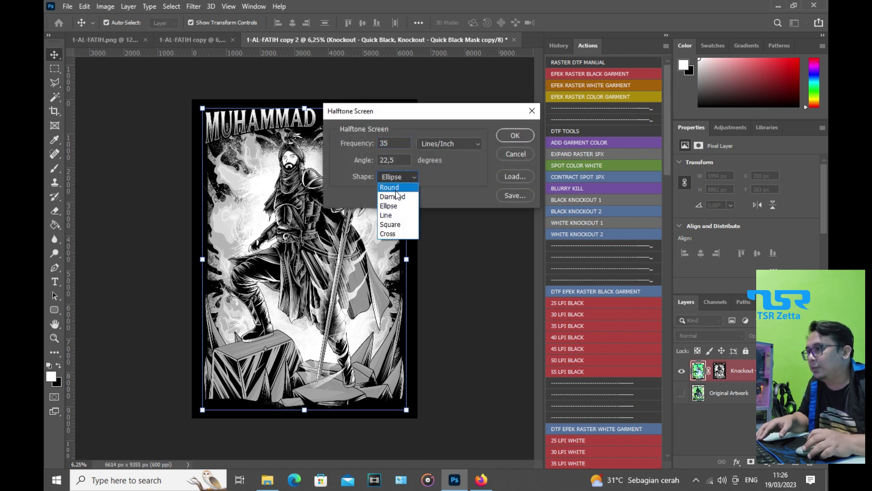
click(395, 190)
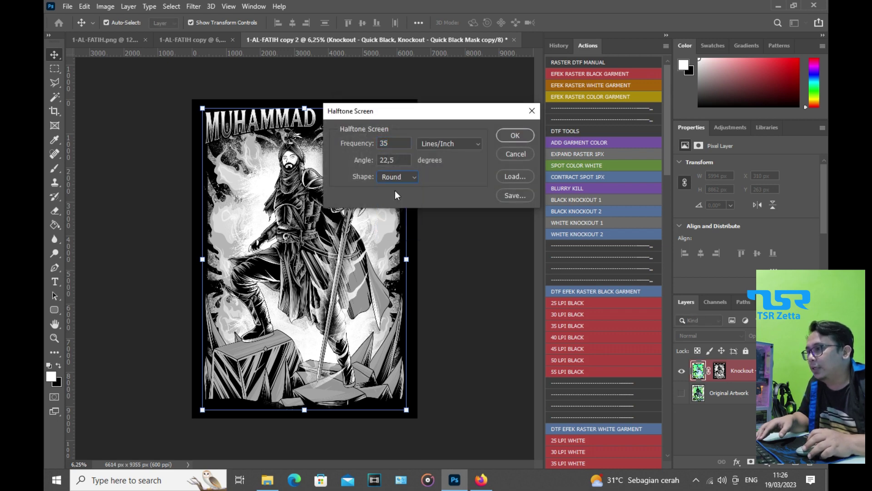
click(518, 138)
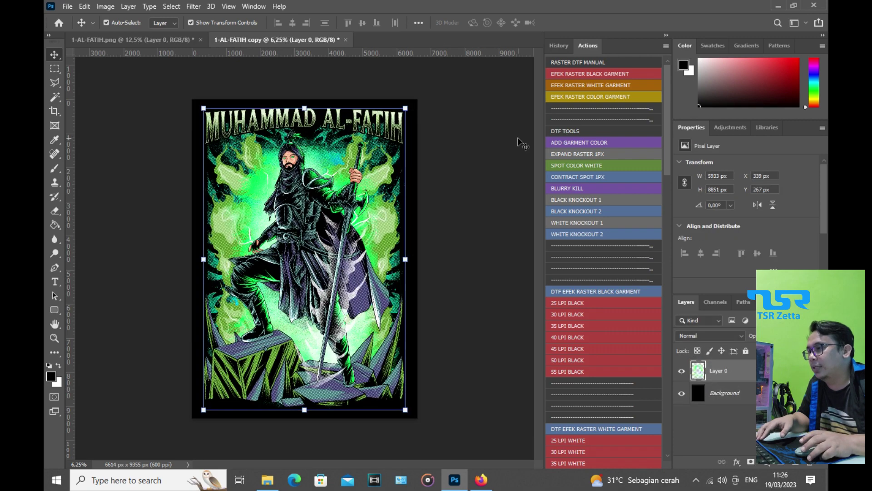
Examine the halftone dots around the sword and cloak at 200%, comparing them with the black background shown and hidden
click(681, 396)
click(681, 395)
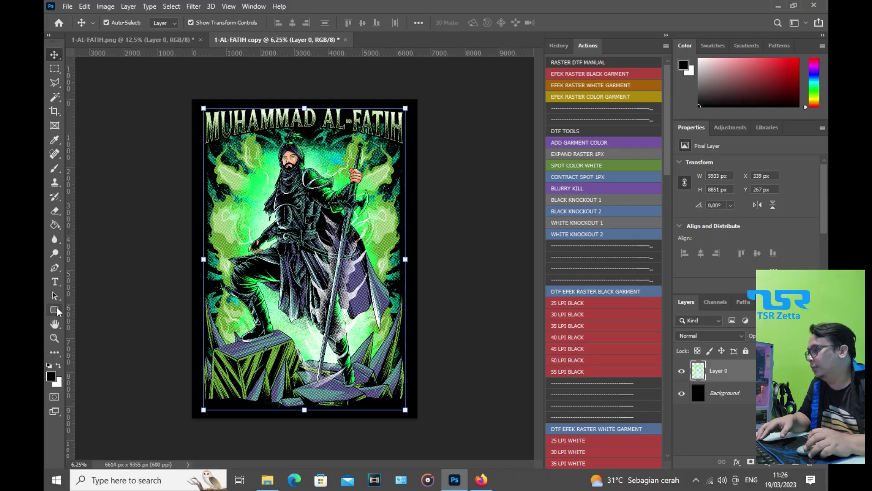
click(54, 337)
click(336, 261)
click(335, 260)
click(336, 261)
click(335, 261)
click(336, 261)
click(336, 260)
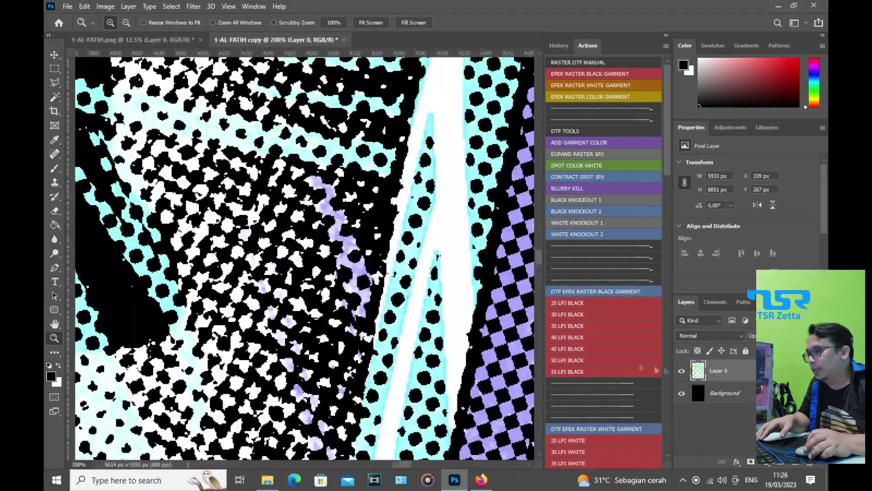
click(682, 393)
click(682, 394)
right_click(413, 205)
click(443, 209)
Inspect the raster dots in the flames beside the axe blade up close, with and without the black background
click(416, 185)
click(416, 185)
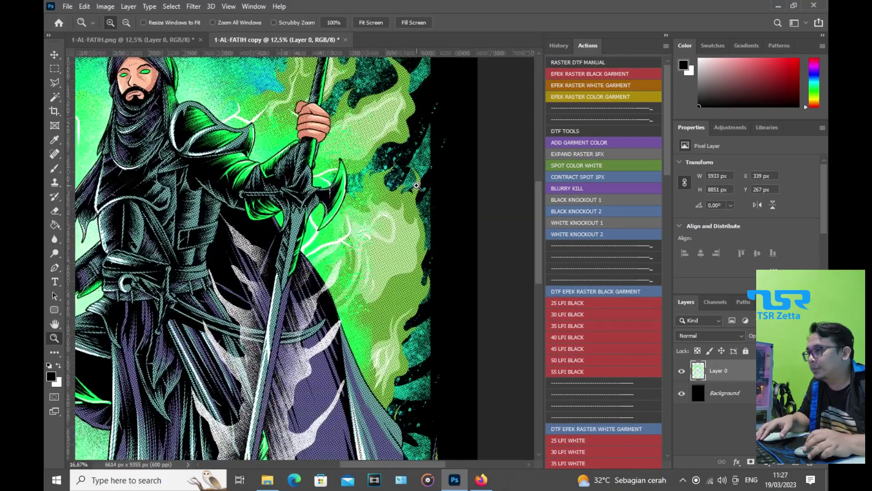
click(416, 185)
click(416, 185)
click(416, 186)
click(416, 186)
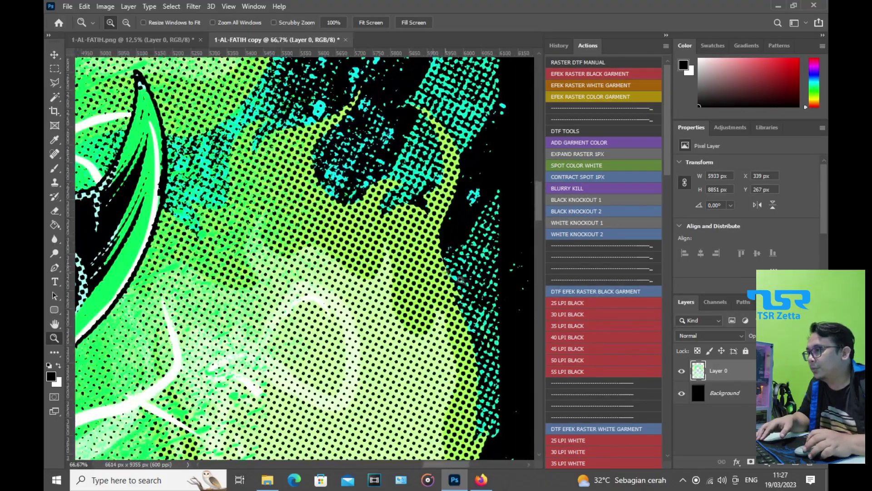
click(681, 393)
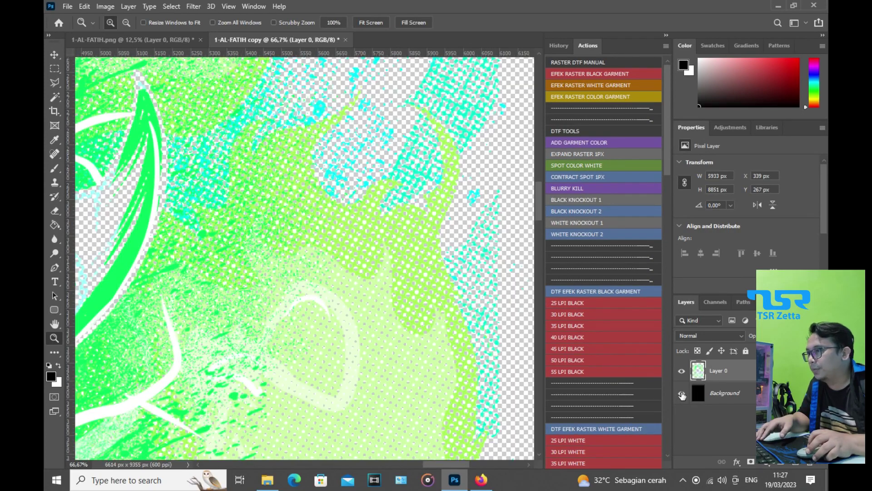
click(682, 394)
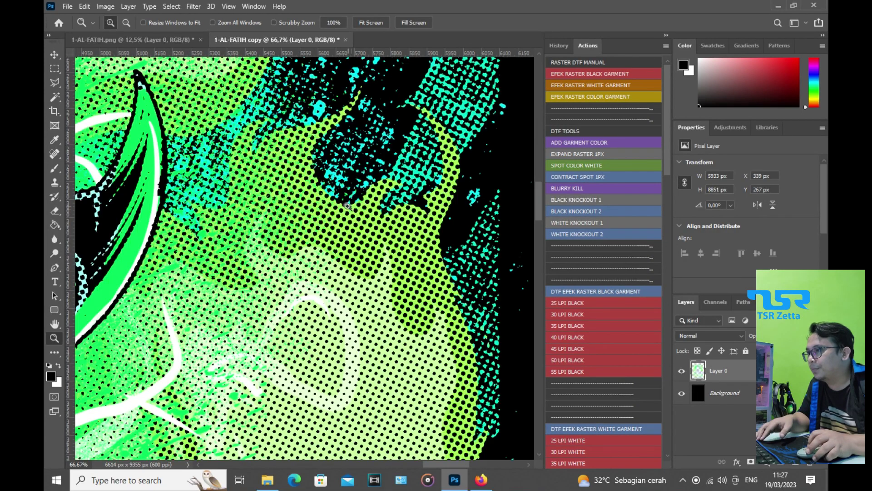
click(681, 394)
click(681, 393)
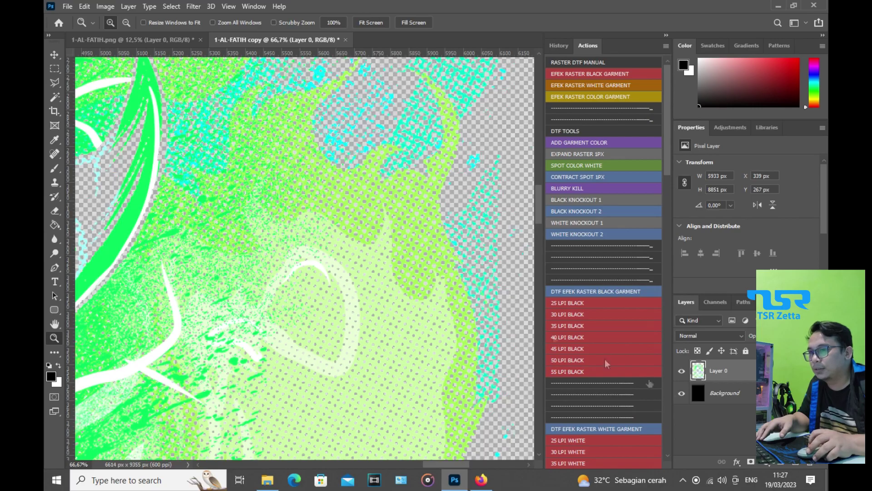
scroll(318, 236, down, 2)
right_click(317, 236)
click(320, 238)
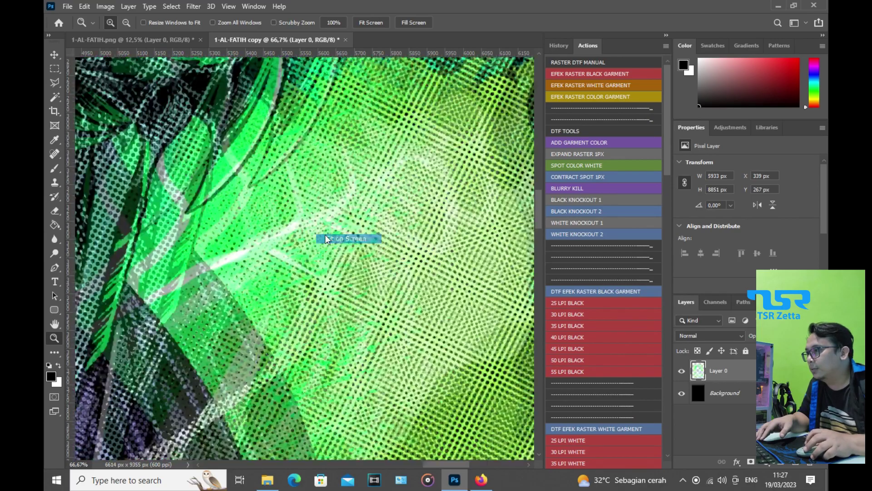
Check the halftone at 100% in the green glow and flames beside the figure, and return to the full artwork view
drag(247, 158, 262, 188)
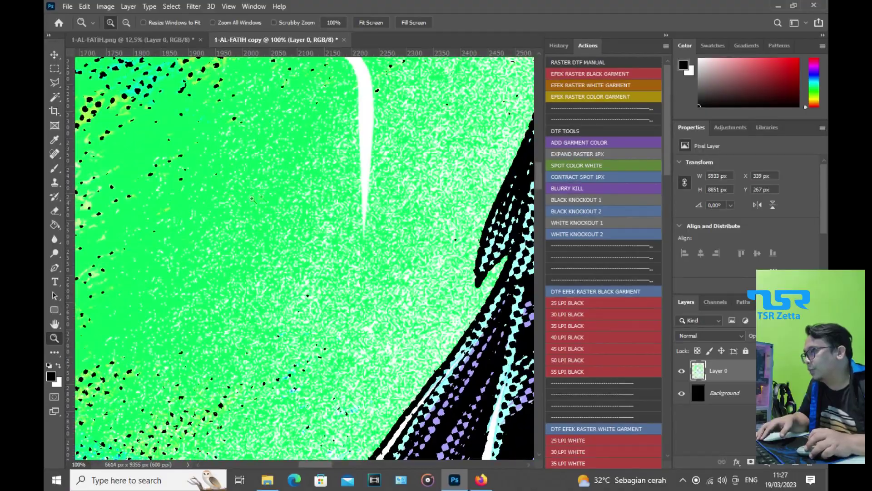
scroll(235, 150, up, 10)
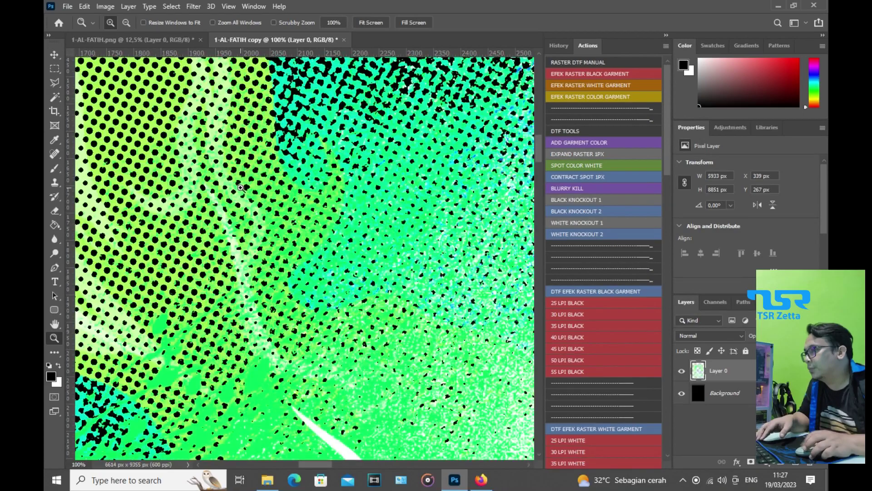
scroll(241, 187, up, 2)
right_click(286, 118)
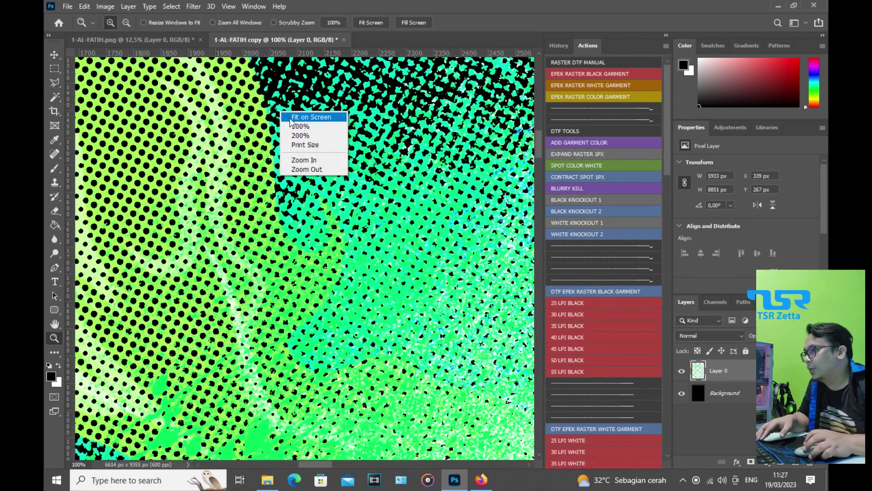
click(300, 117)
click(53, 54)
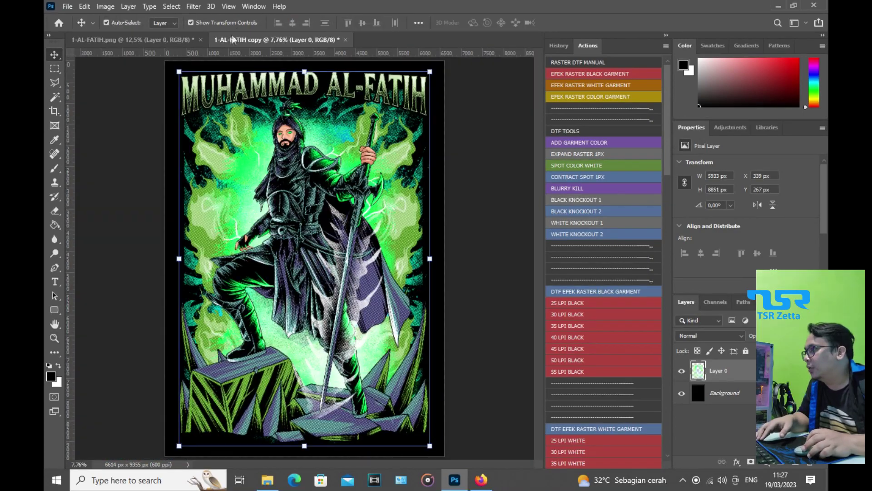
Arrange the rastered copy and the original 1-AL-FATIH.png in a 2-up Vertical layout and fit the original on screen
click(253, 6)
mouse_move(267, 30)
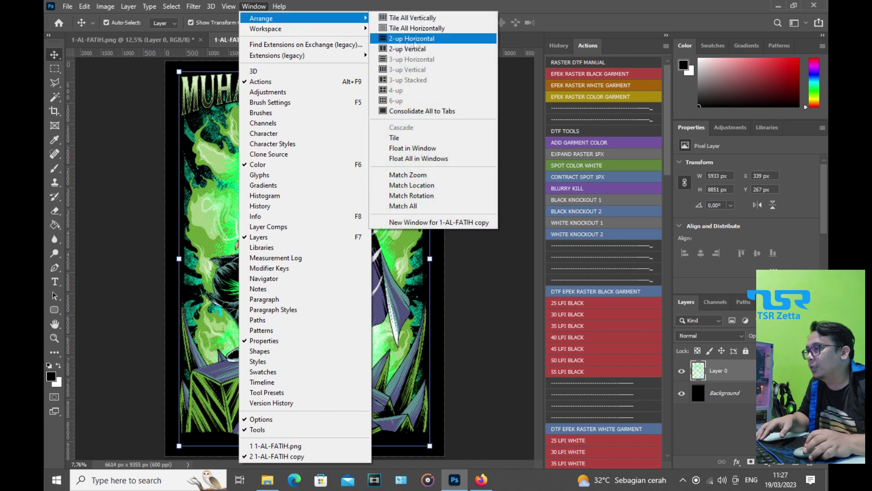
click(407, 49)
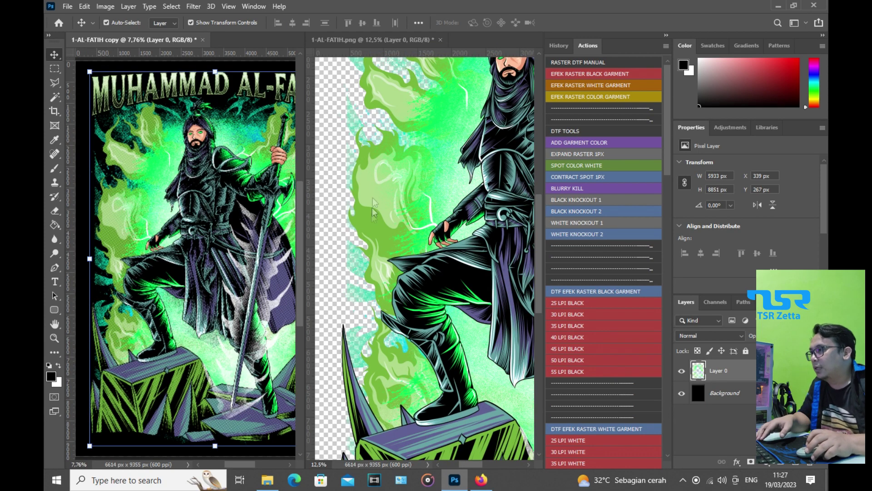
click(377, 179)
right_click(384, 163)
key(Escape)
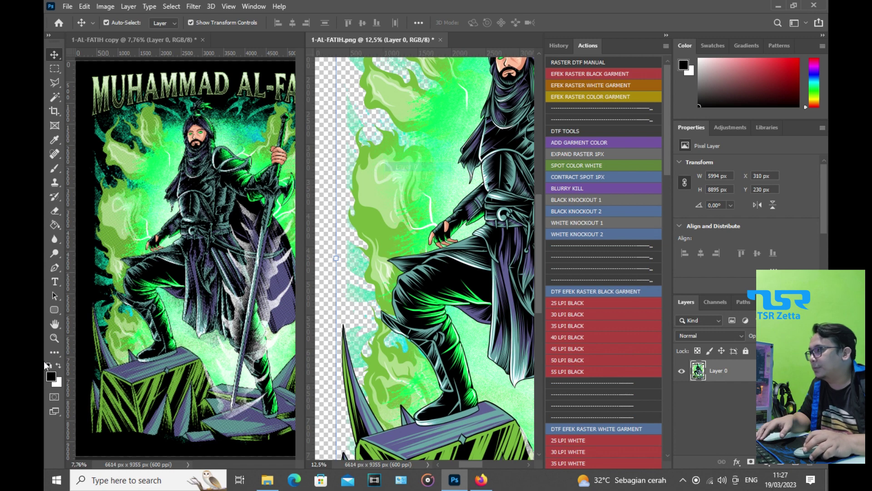
key(z)
click(441, 201)
right_click(443, 200)
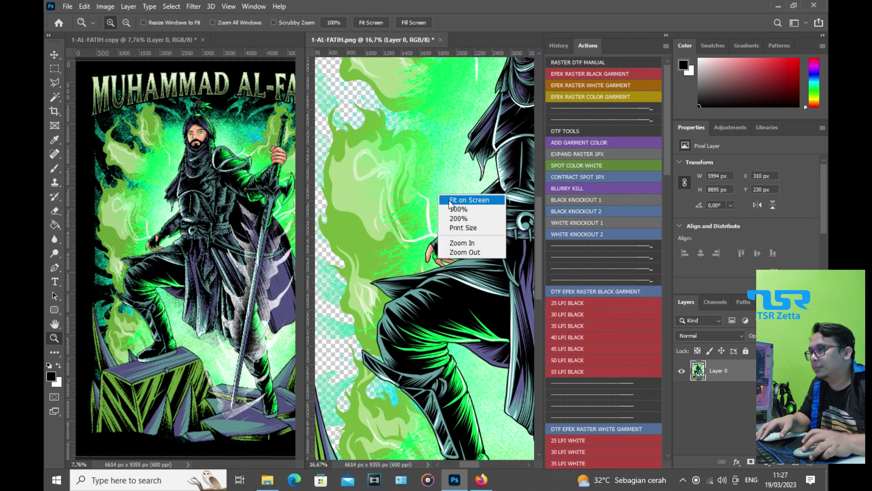
click(451, 198)
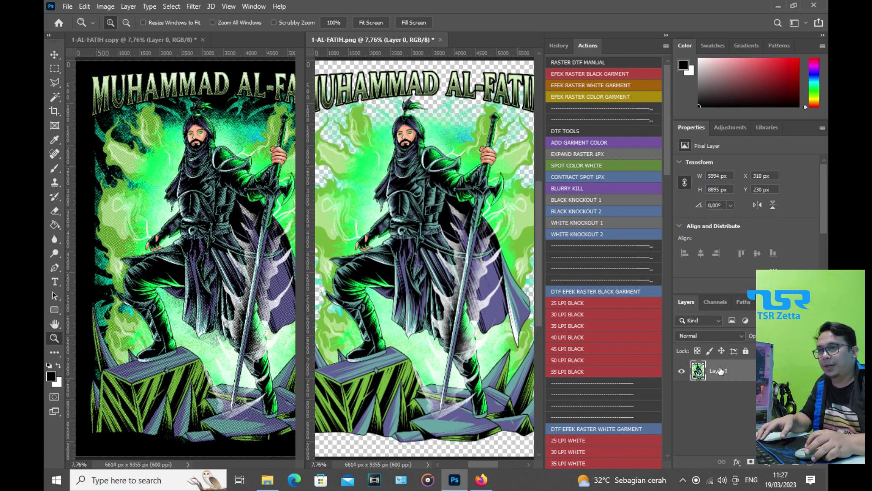
Add a new layer beneath the artwork in the original 1-AL-FATIH.png and fill it with black
click(797, 463)
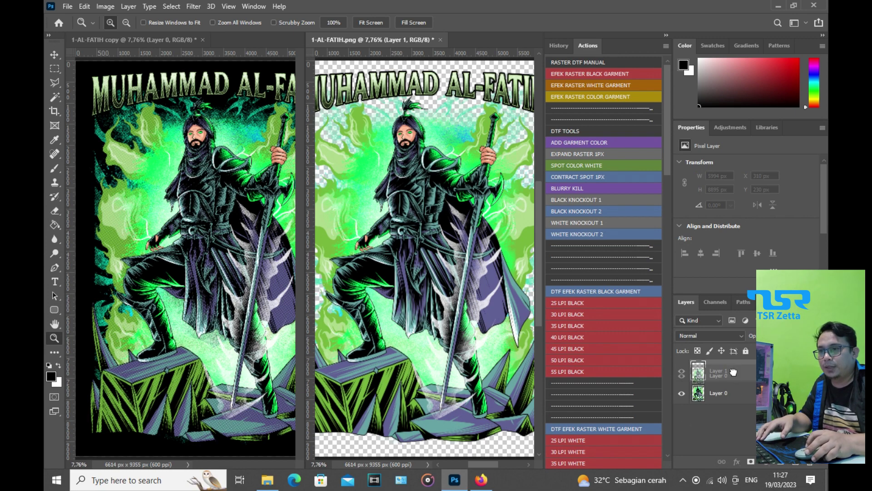
drag(736, 395, 734, 377)
click(733, 394)
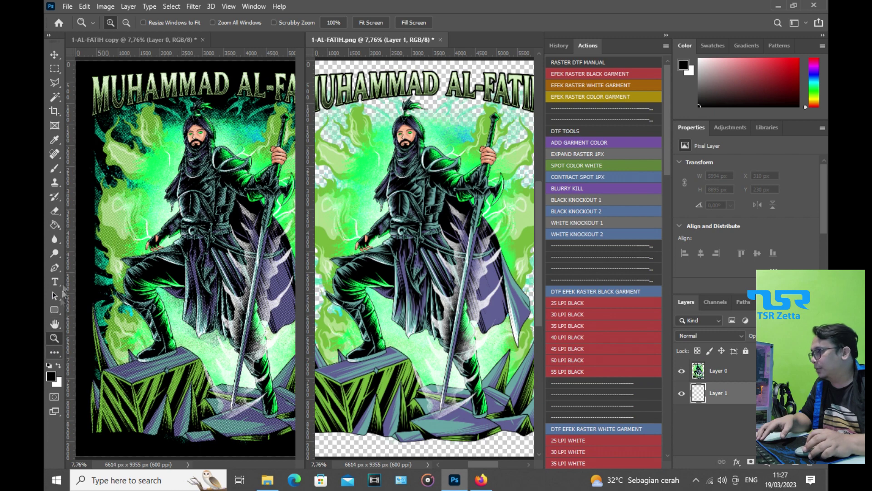
click(54, 224)
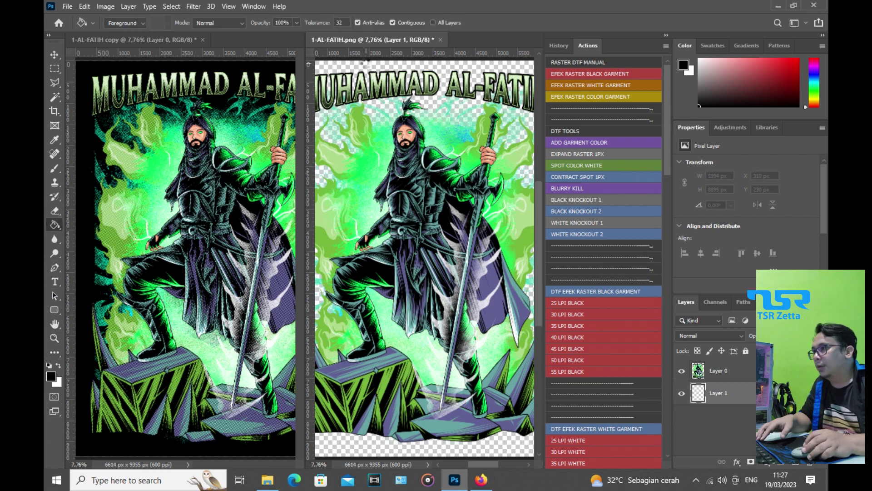
click(367, 67)
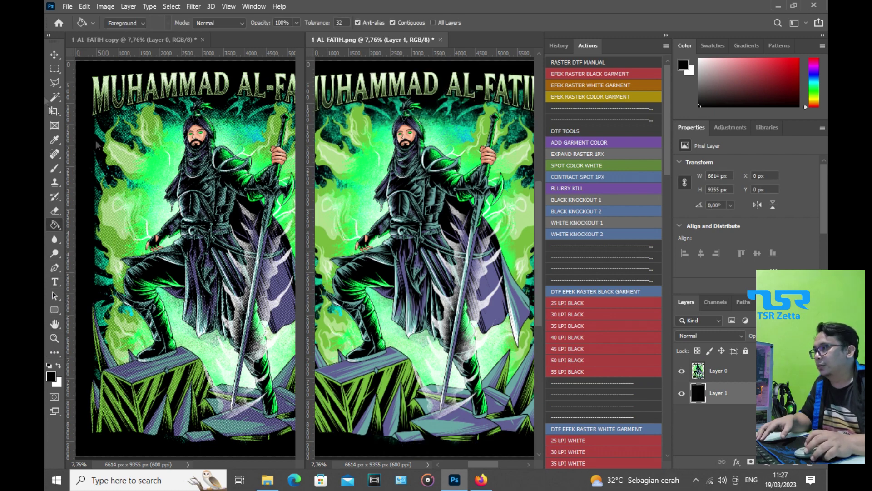
click(56, 54)
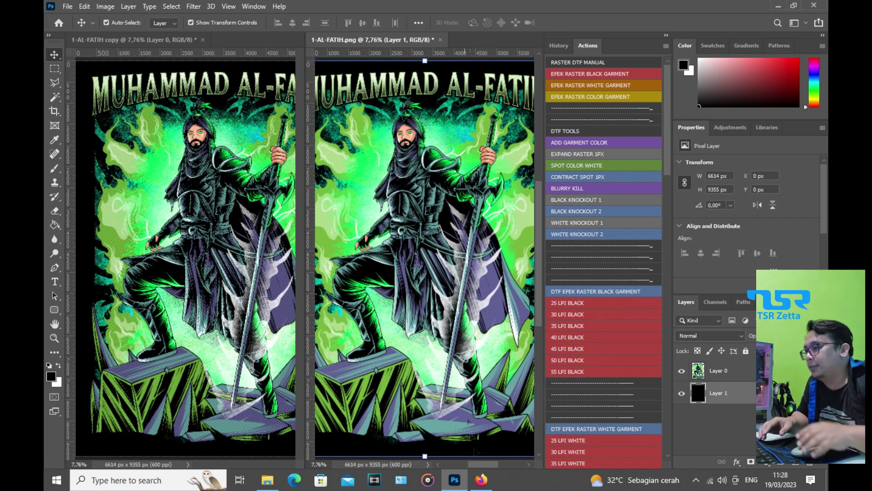
Switch to Firefox and go back from the 1-AL-FATIH image to the ibdtg.id design gallery
click(488, 485)
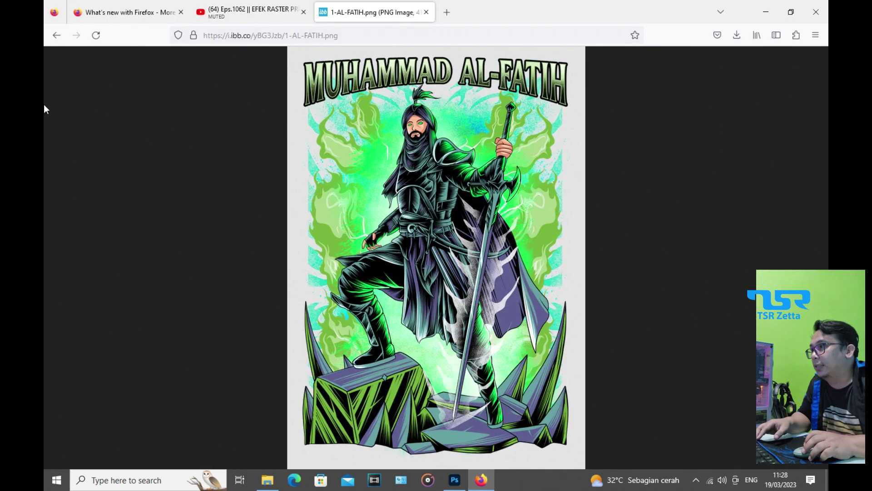
click(57, 35)
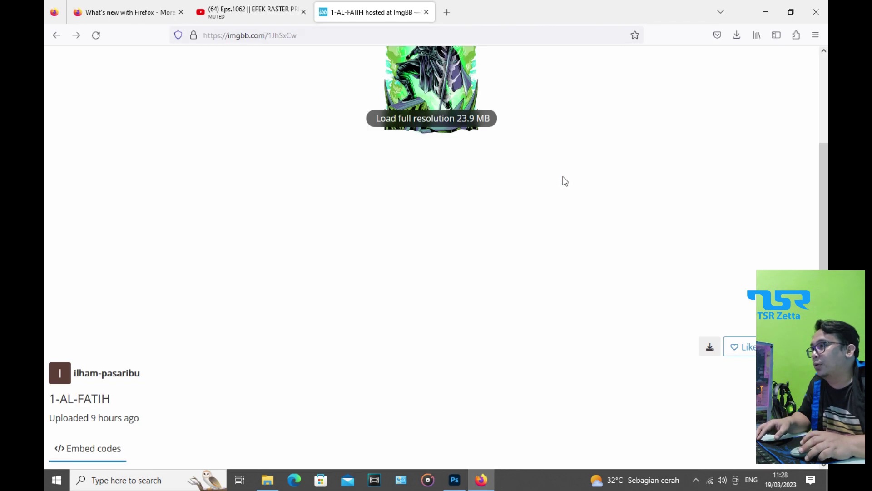
click(56, 35)
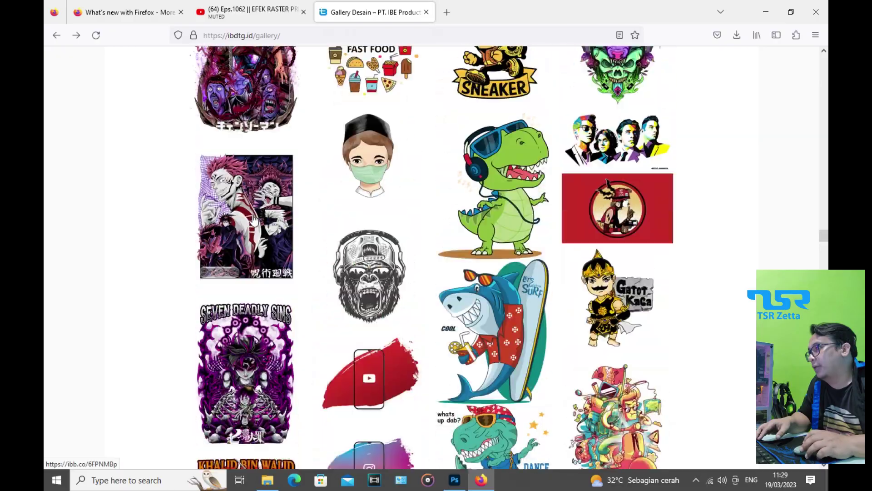
Browse the anime and warrior artworks in the design gallery for another design suited to the raster effect
scroll(253, 222, up, 3)
scroll(253, 222, up, 5)
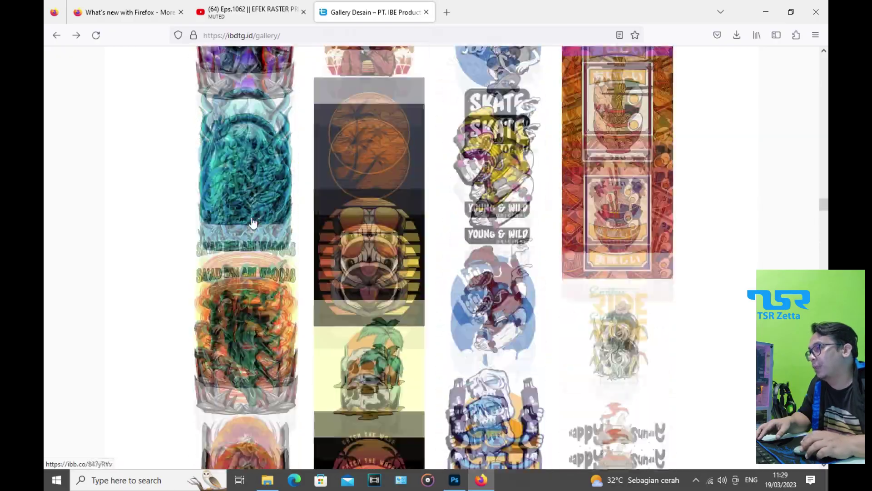
scroll(252, 223, up, 6)
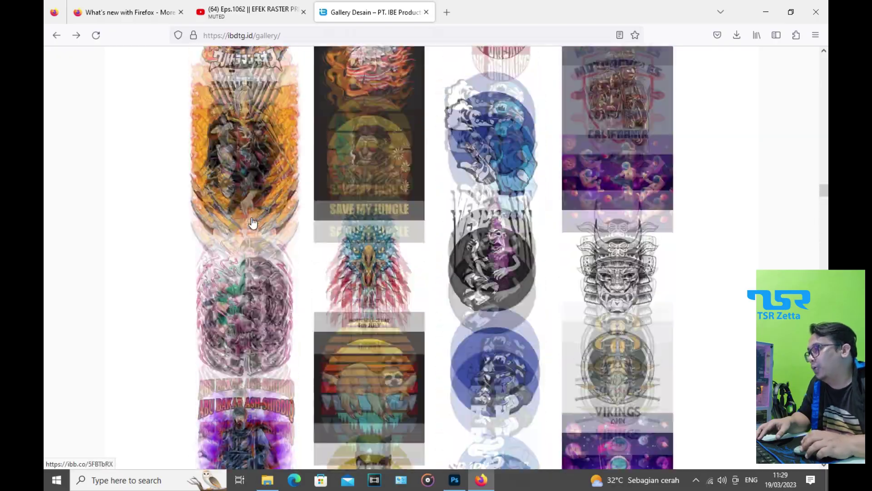
scroll(253, 222, up, 6)
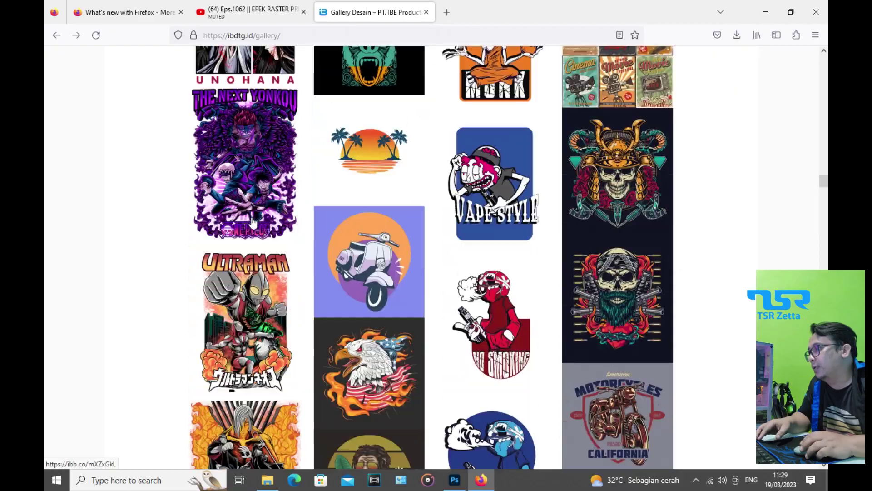
scroll(253, 223, up, 6)
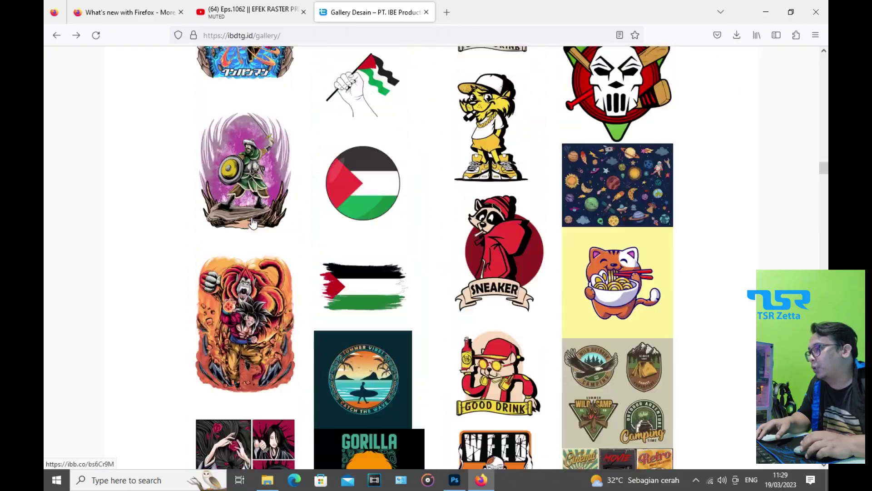
scroll(253, 222, up, 6)
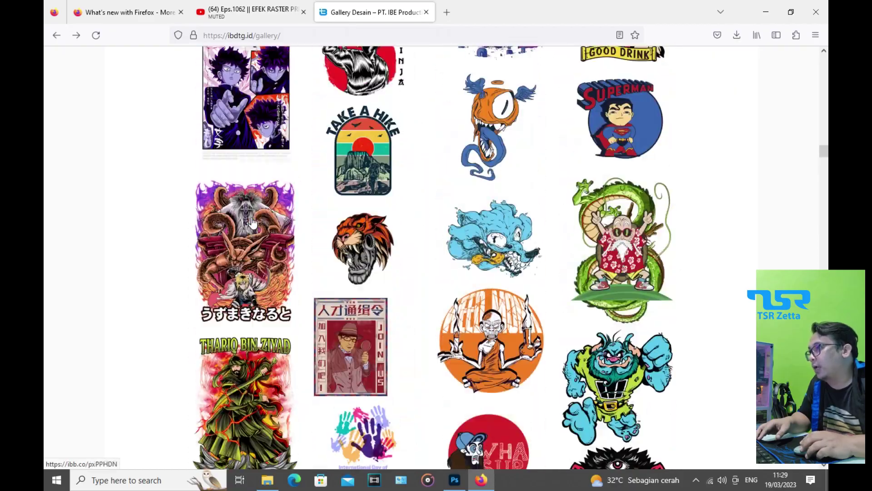
scroll(253, 223, up, 5)
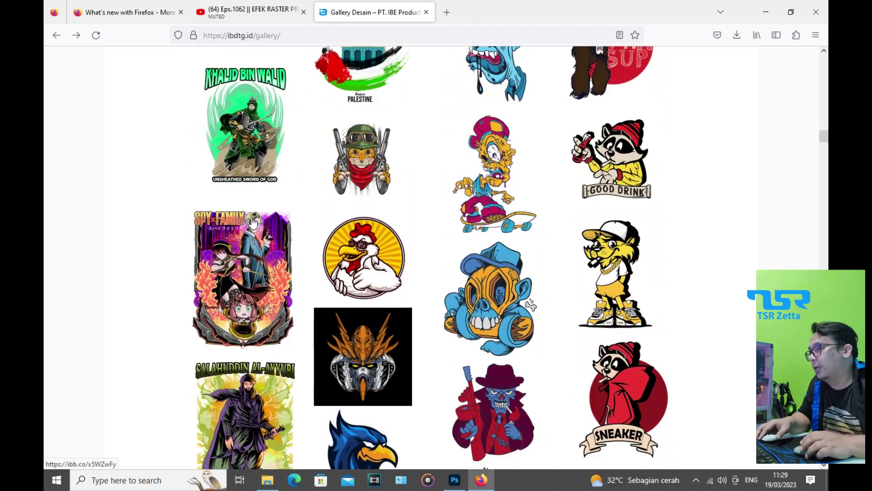
scroll(253, 223, up, 4)
scroll(253, 223, up, 3)
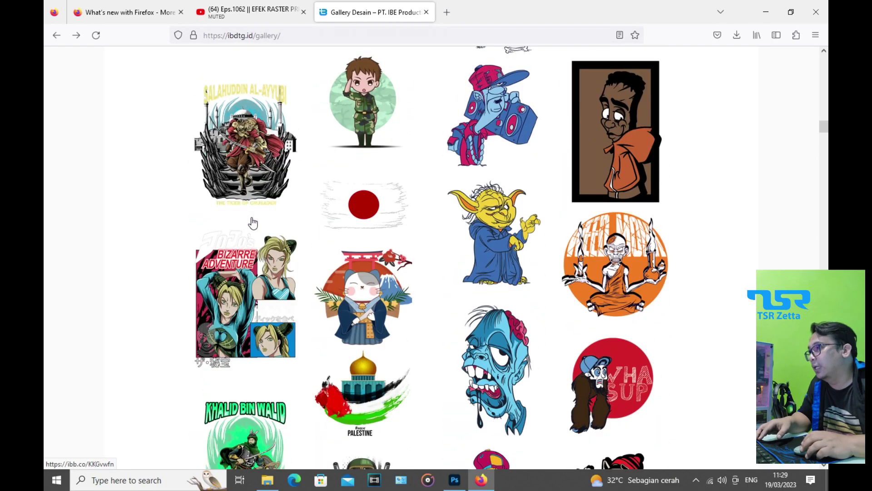
scroll(253, 222, up, 12)
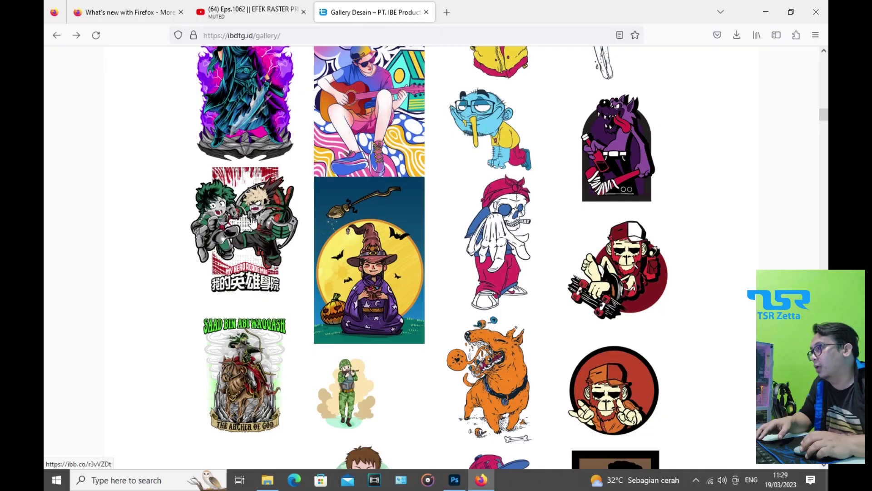
scroll(253, 222, up, 12)
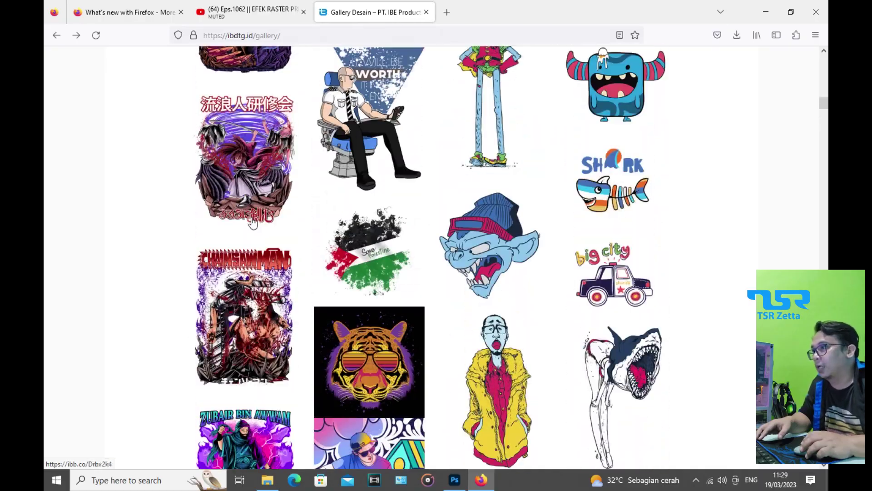
scroll(253, 223, up, 12)
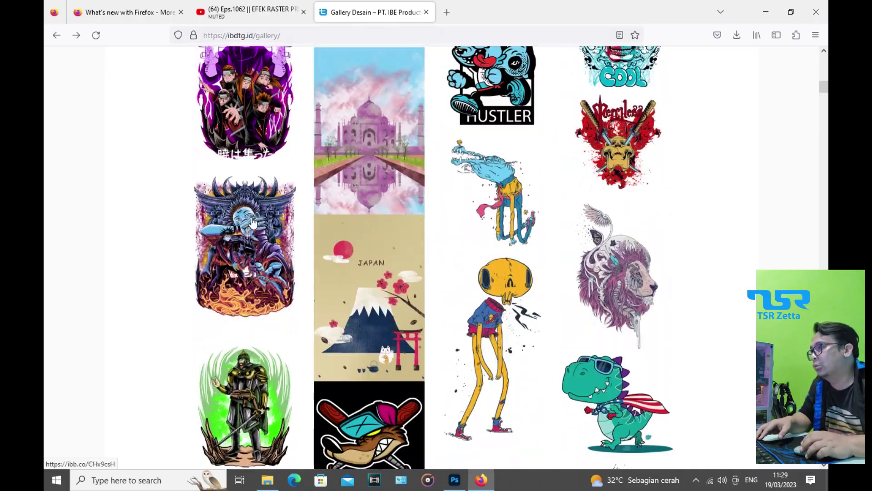
scroll(253, 222, up, 15)
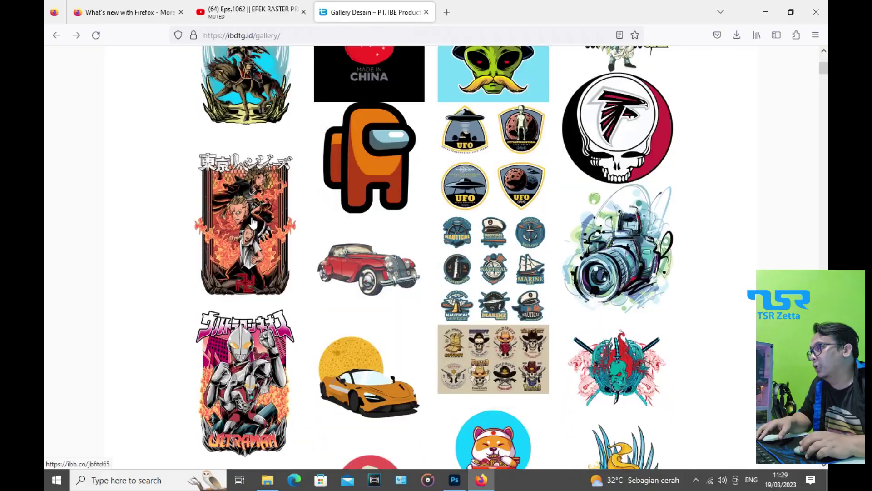
scroll(253, 222, down, 15)
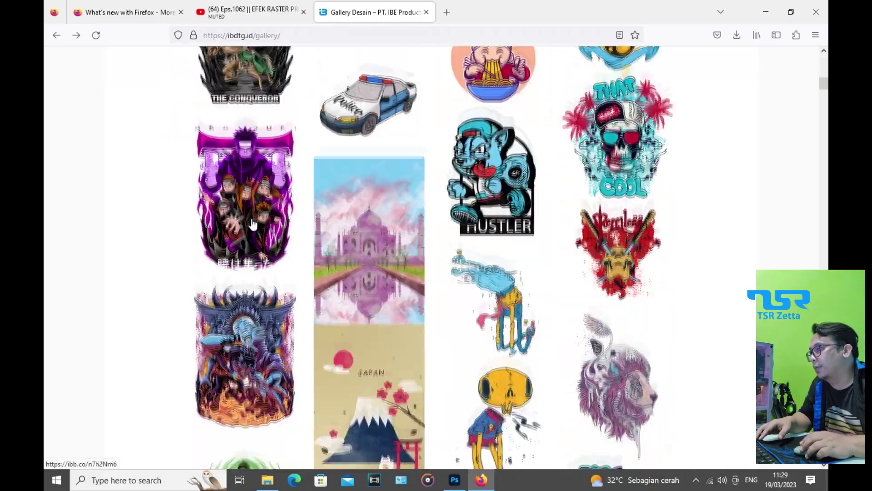
scroll(252, 222, down, 10)
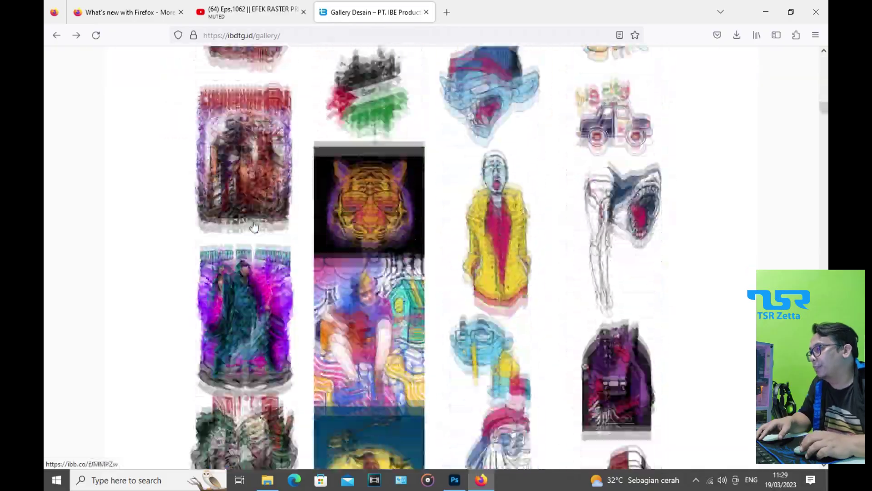
scroll(253, 222, down, 10)
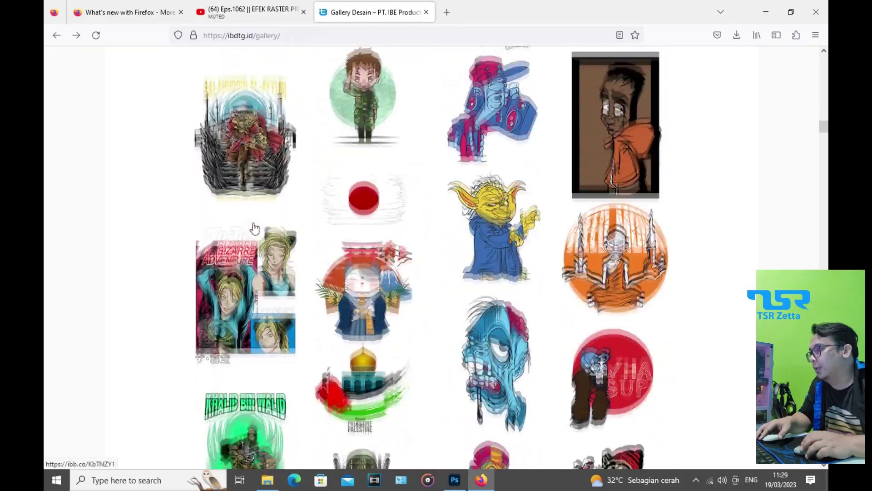
scroll(254, 229, down, 10)
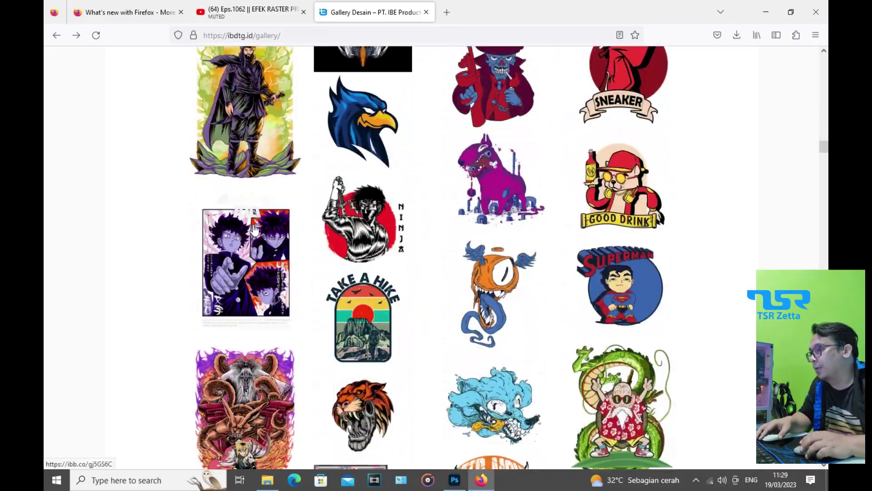
scroll(254, 228, down, 10)
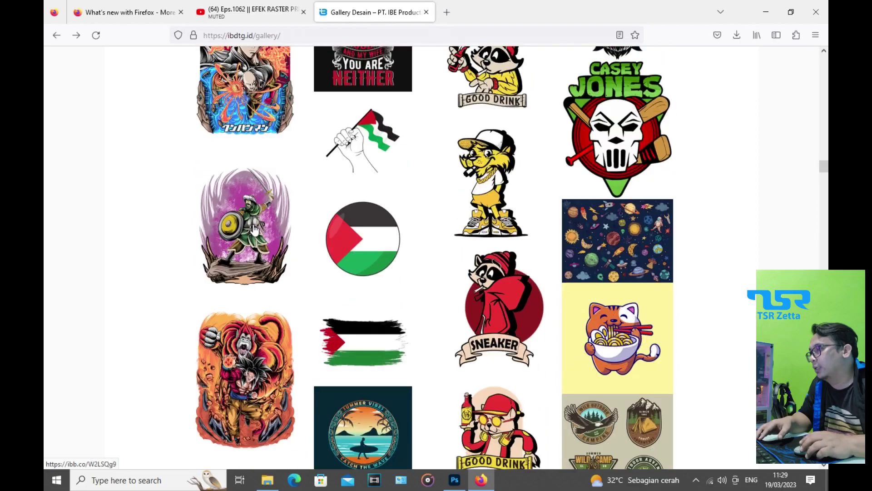
scroll(254, 228, down, 10)
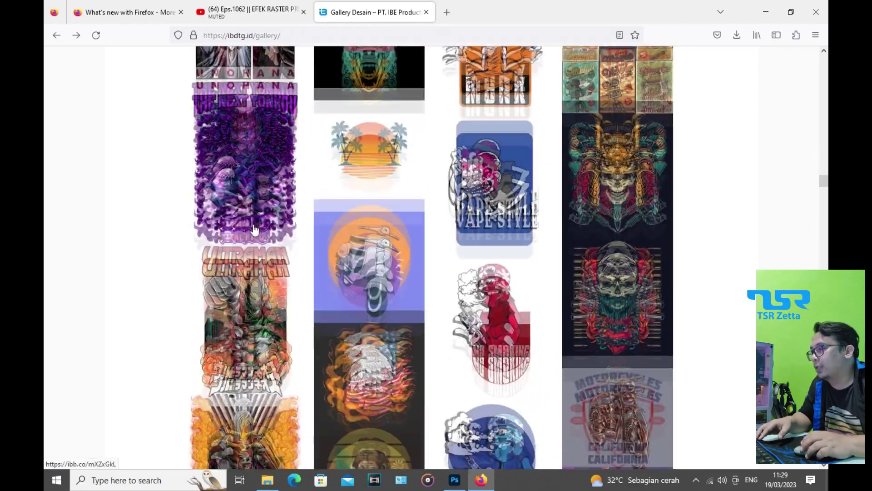
scroll(255, 229, down, 4)
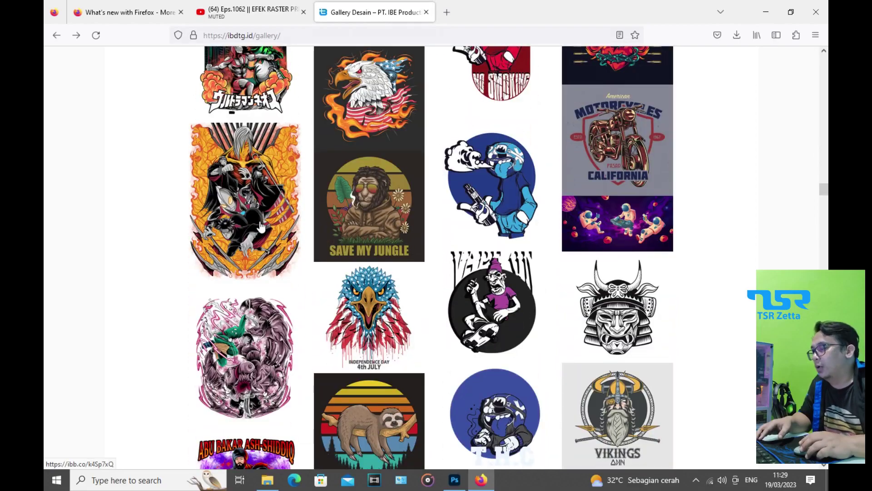